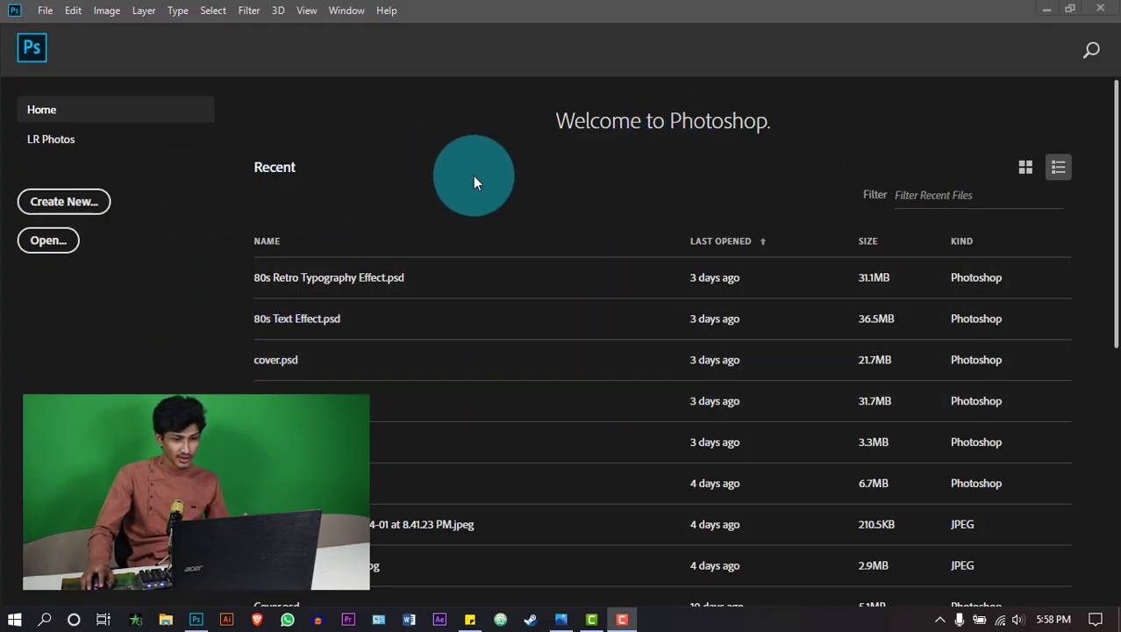
Step: Create a blank Web Large document: 1920×1080, 72 ppi, white background
click(70, 206)
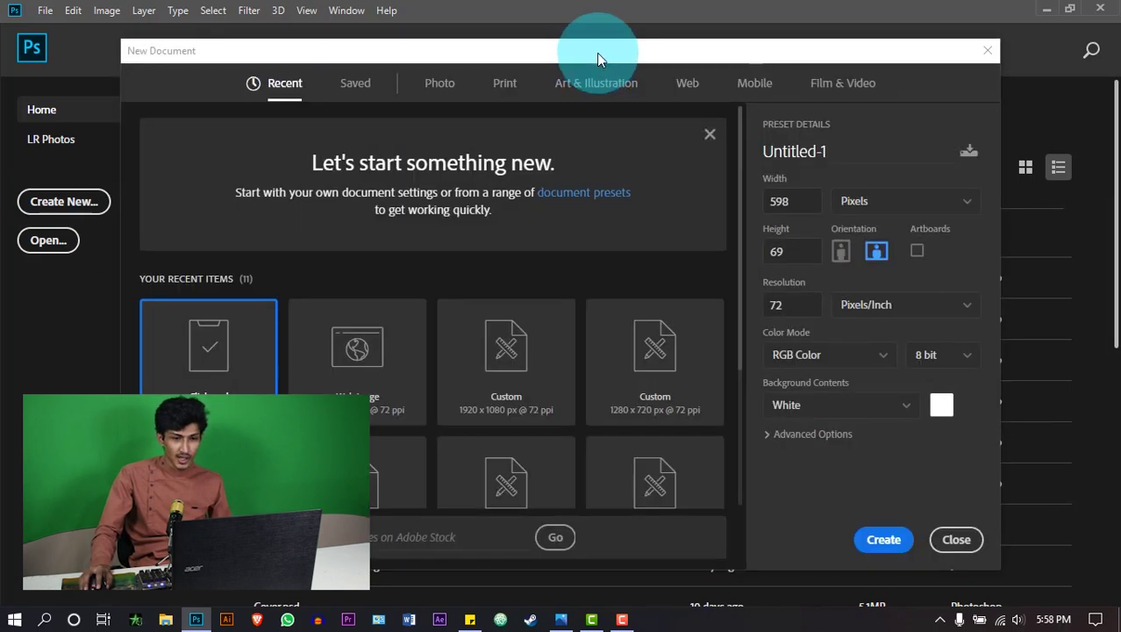
mouse_move(596, 52)
mouse_down()
mouse_move(626, 50)
mouse_move(603, 56)
mouse_up()
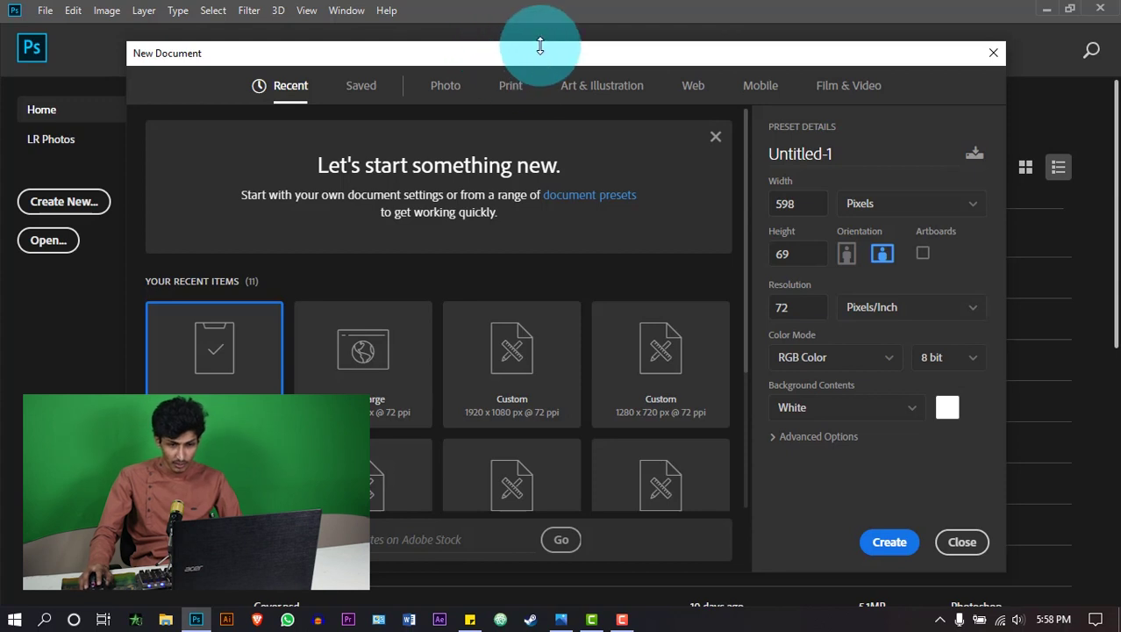
mouse_move(715, 55)
mouse_down()
mouse_move(739, 46)
mouse_move(725, 58)
mouse_move(713, 45)
mouse_move(725, 48)
mouse_up()
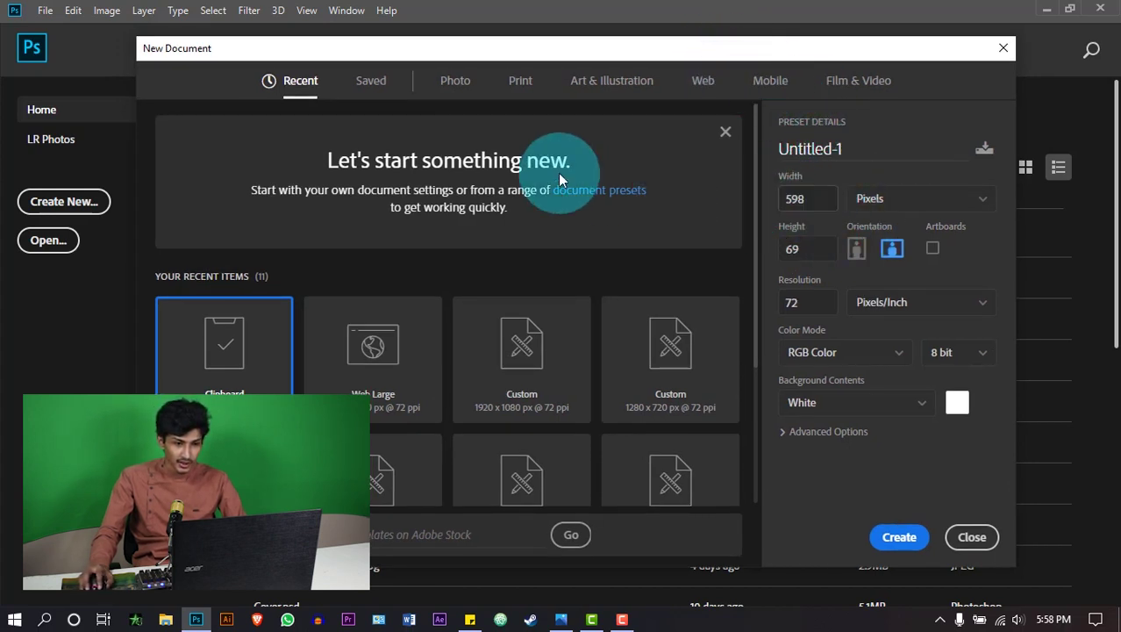
click(709, 84)
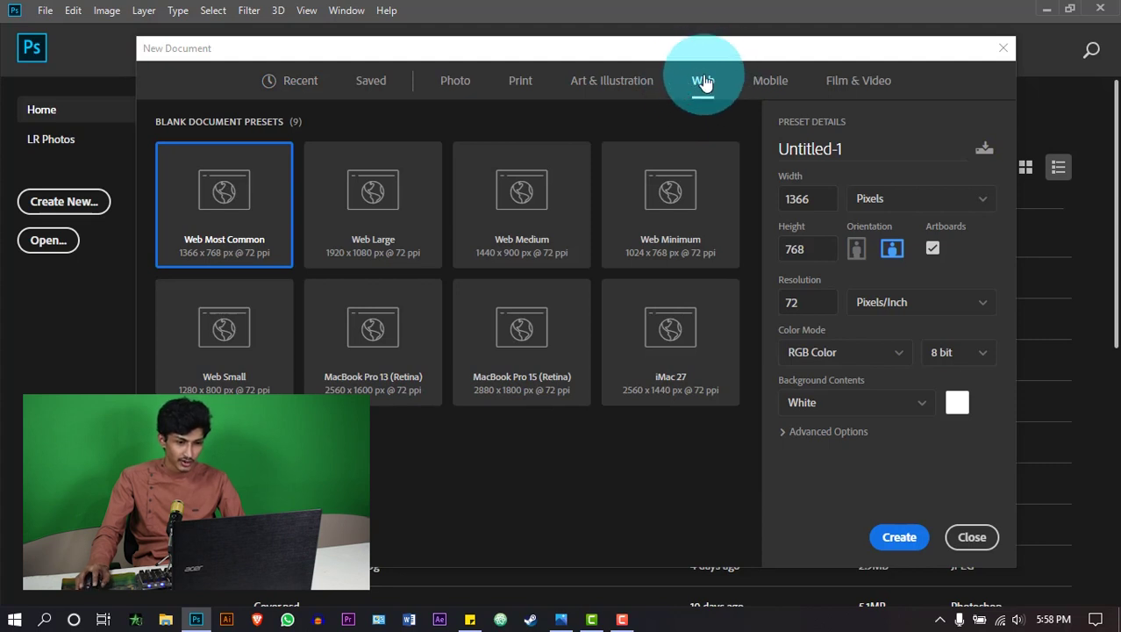
click(324, 206)
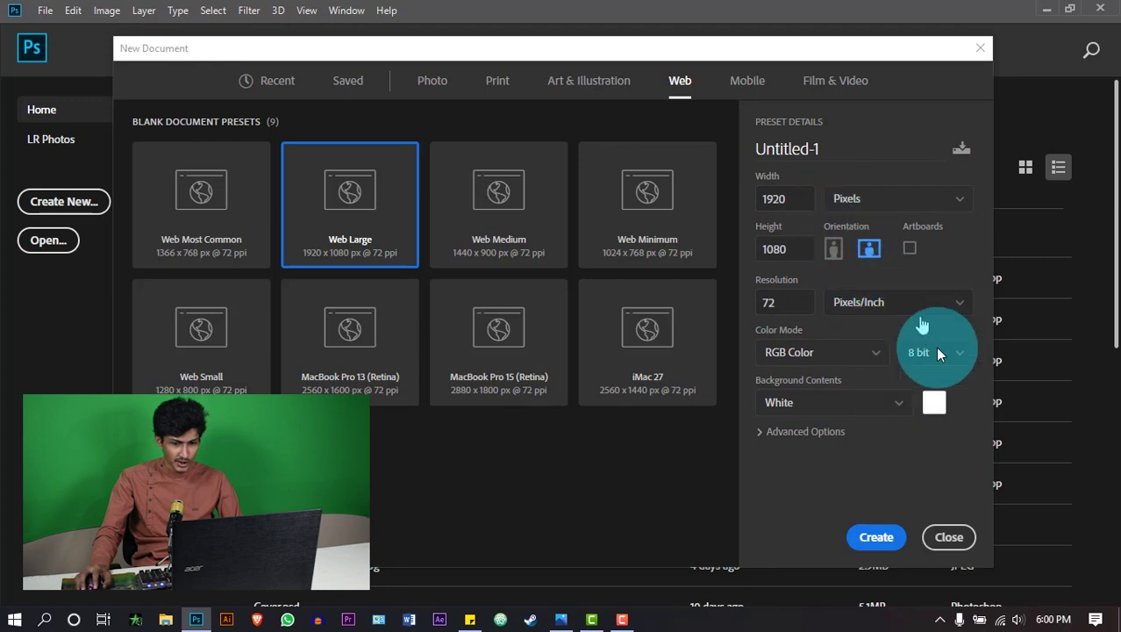
click(878, 540)
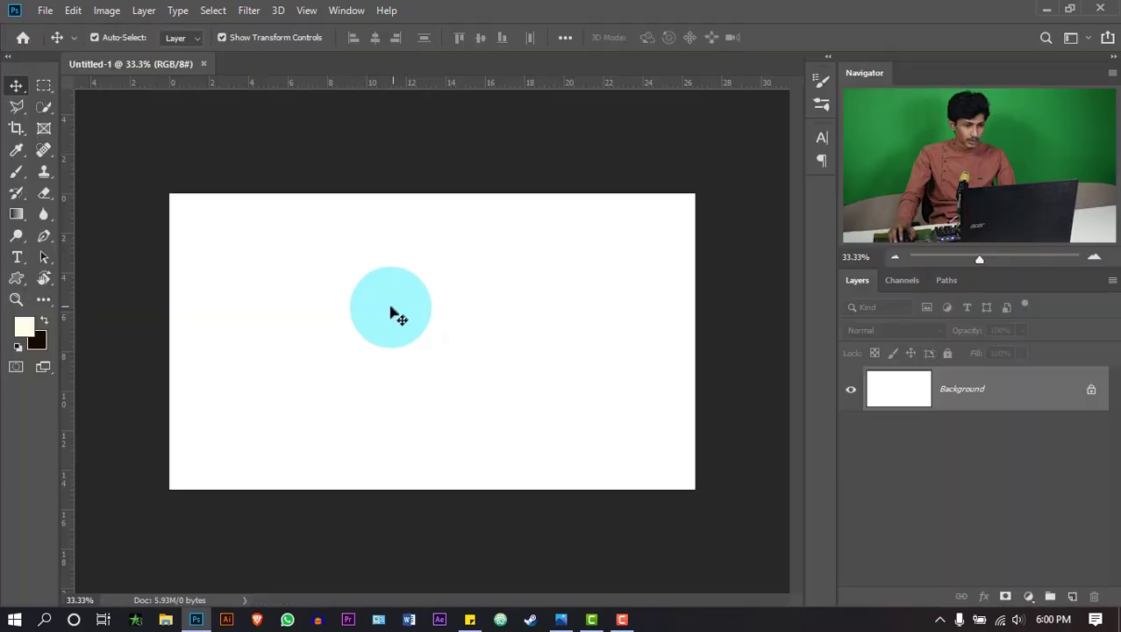
Step: Select the Rectangle tool and set its drawing mode to Shape
ctrl+click(107, 286)
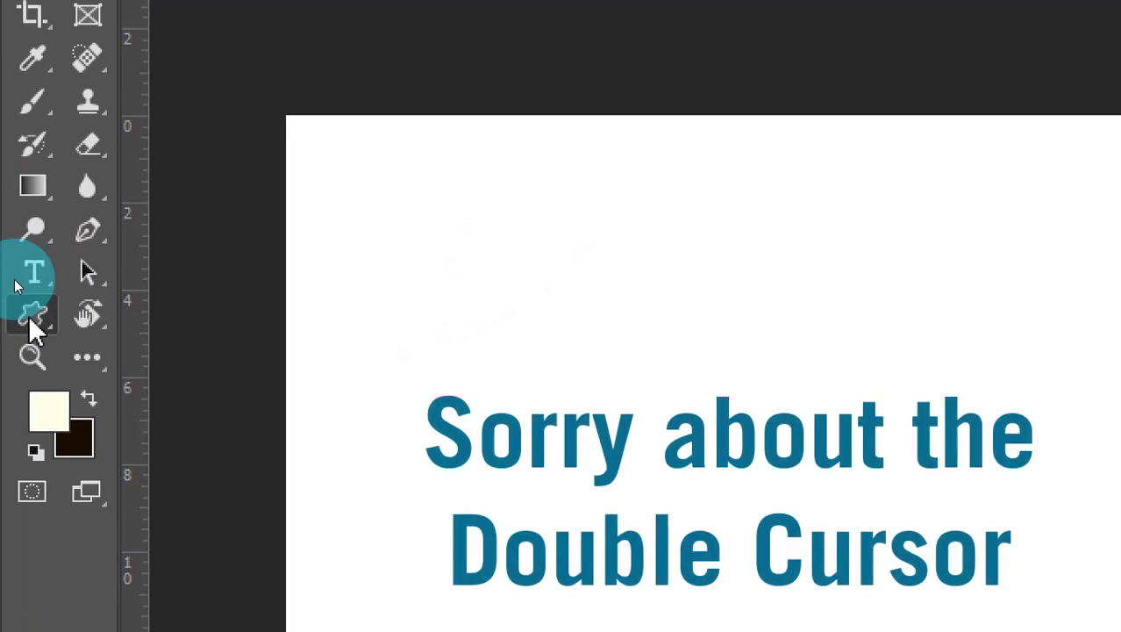
right_click(16, 280)
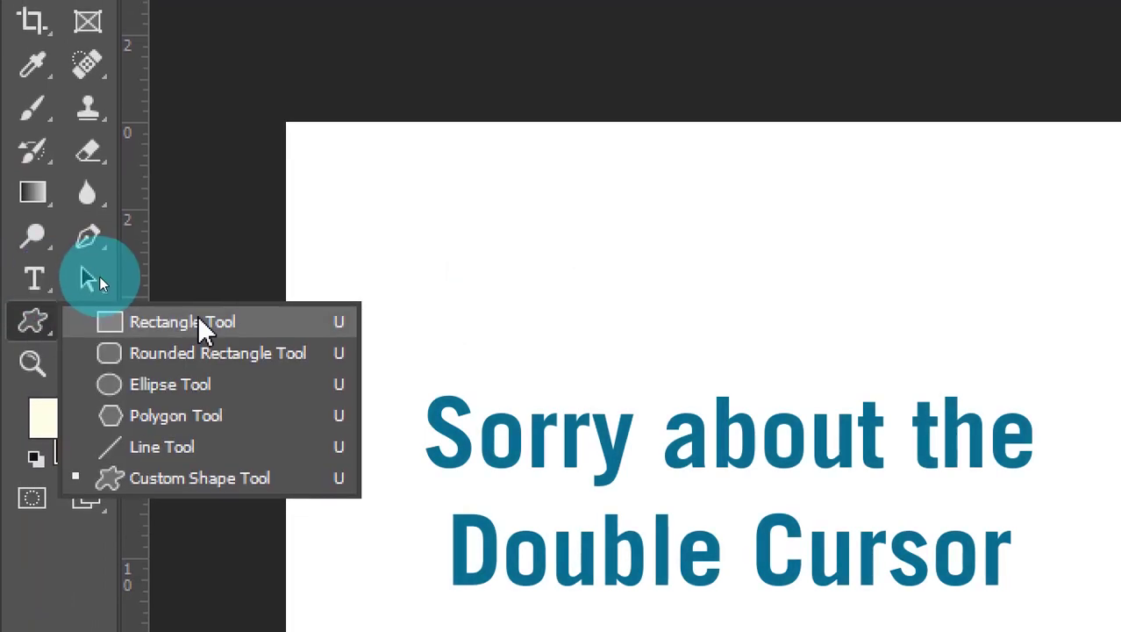
click(220, 320)
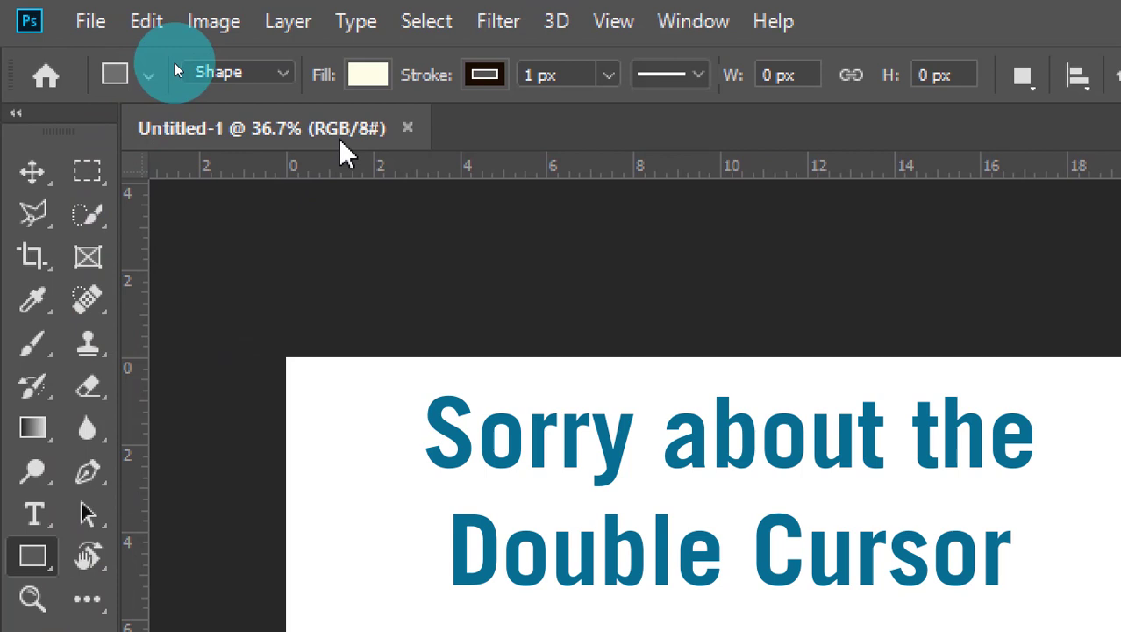
click(247, 74)
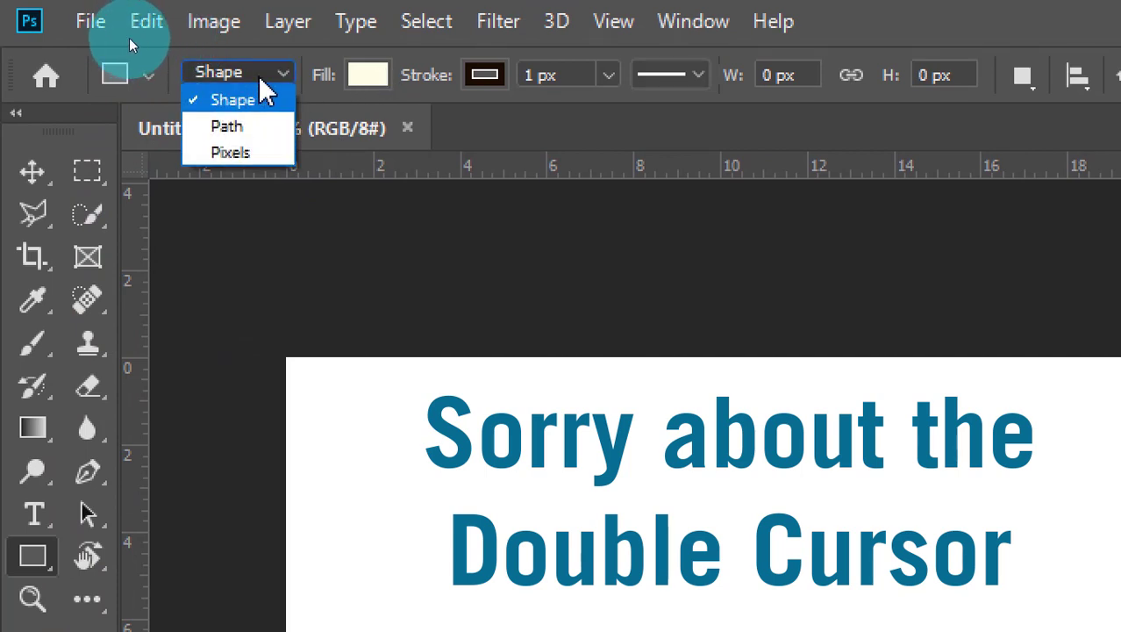
click(263, 130)
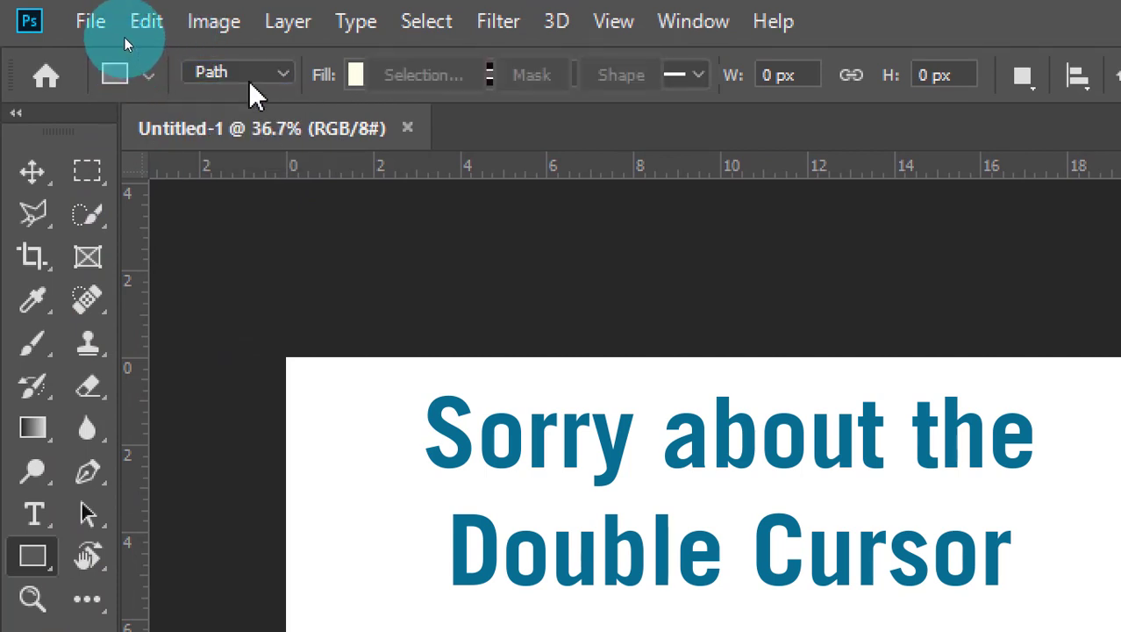
click(244, 73)
click(244, 100)
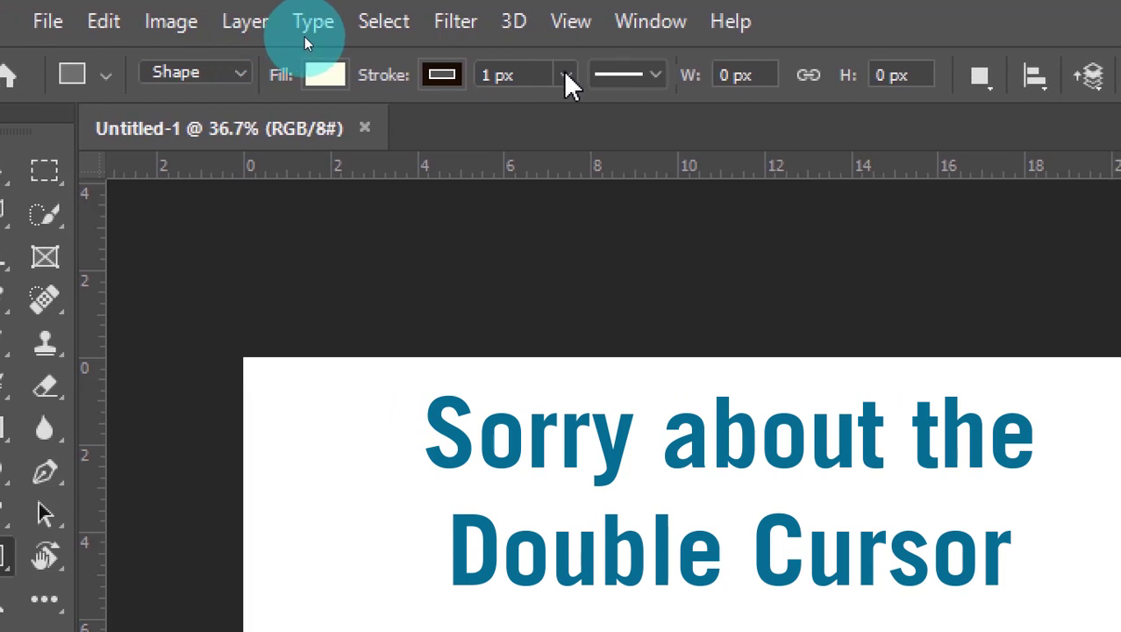
Step: Set the stroke to 0 px with no colour and the fill to a gradient
click(566, 75)
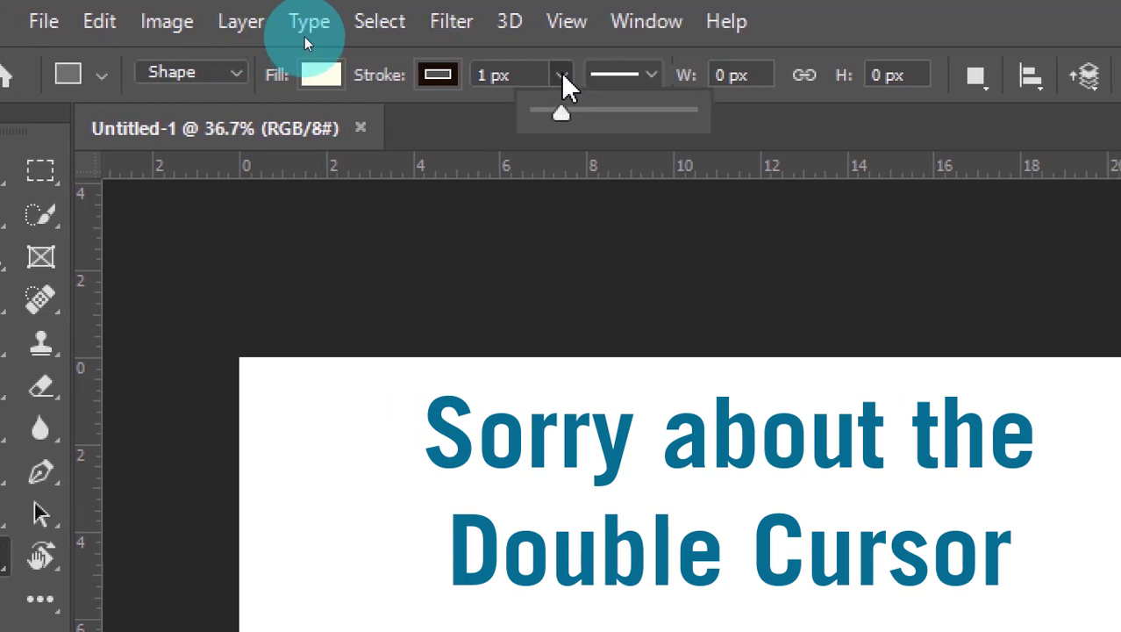
drag(561, 113, 536, 116)
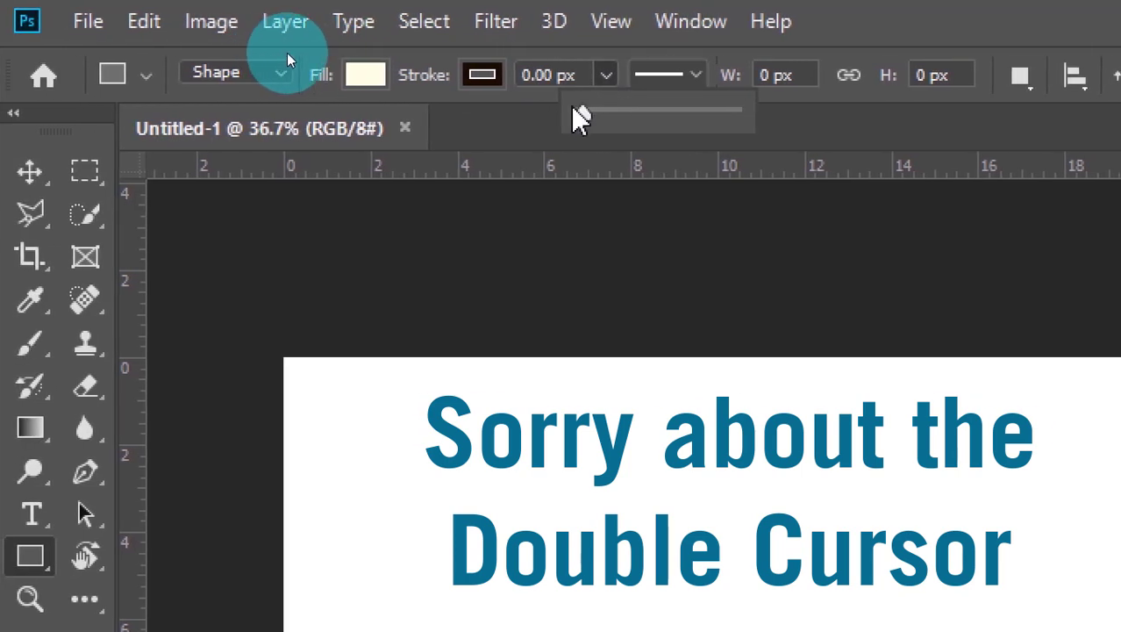
click(527, 111)
click(485, 76)
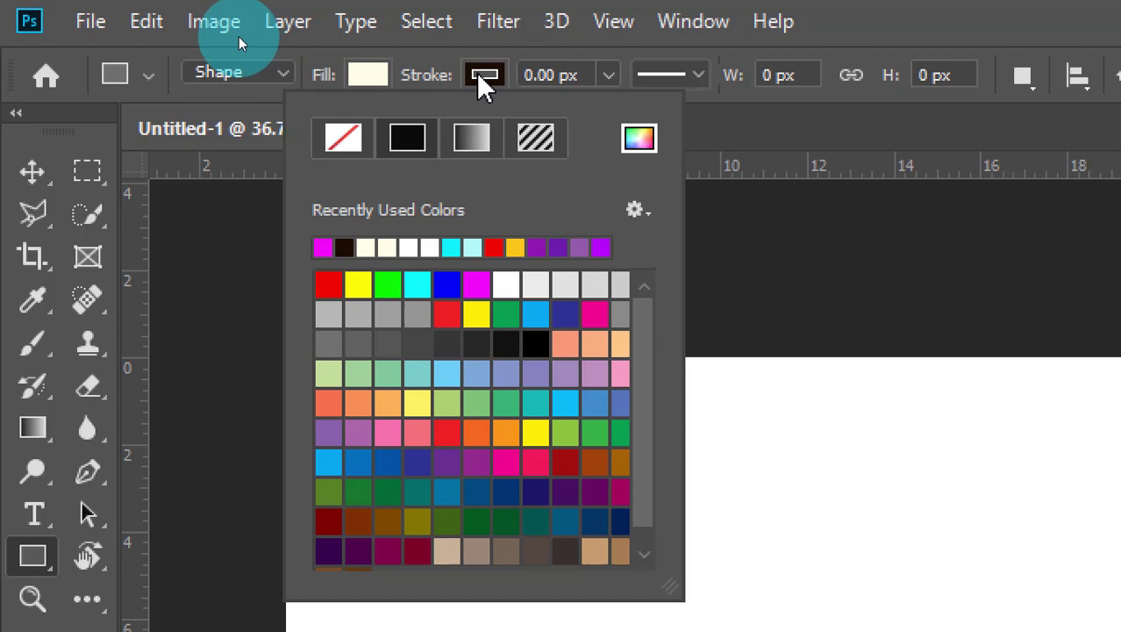
click(352, 135)
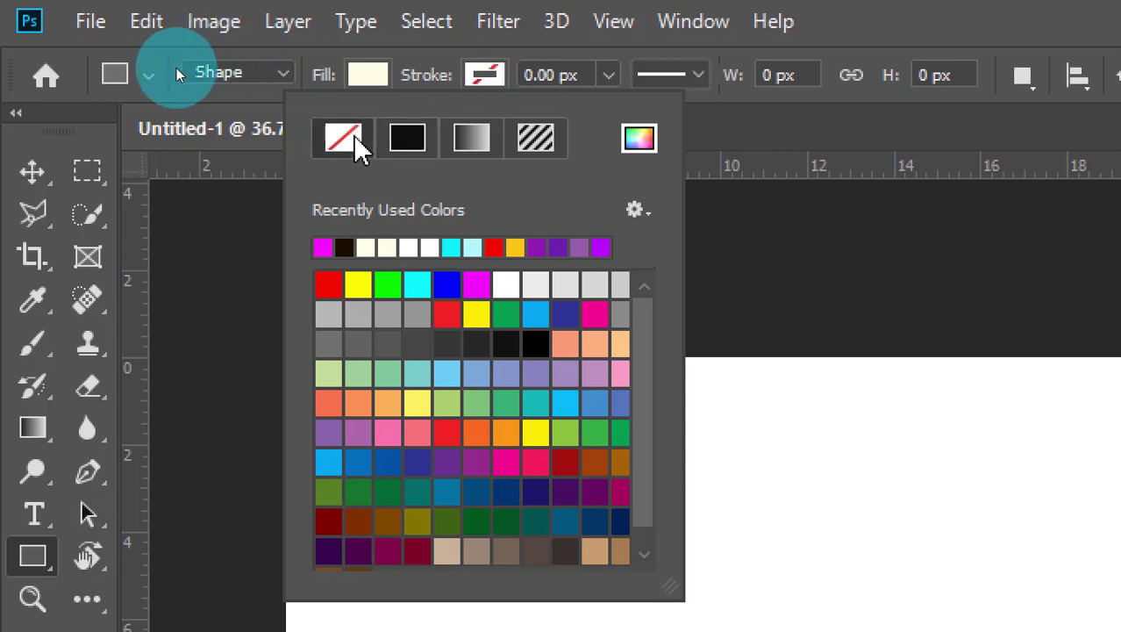
click(457, 39)
click(362, 75)
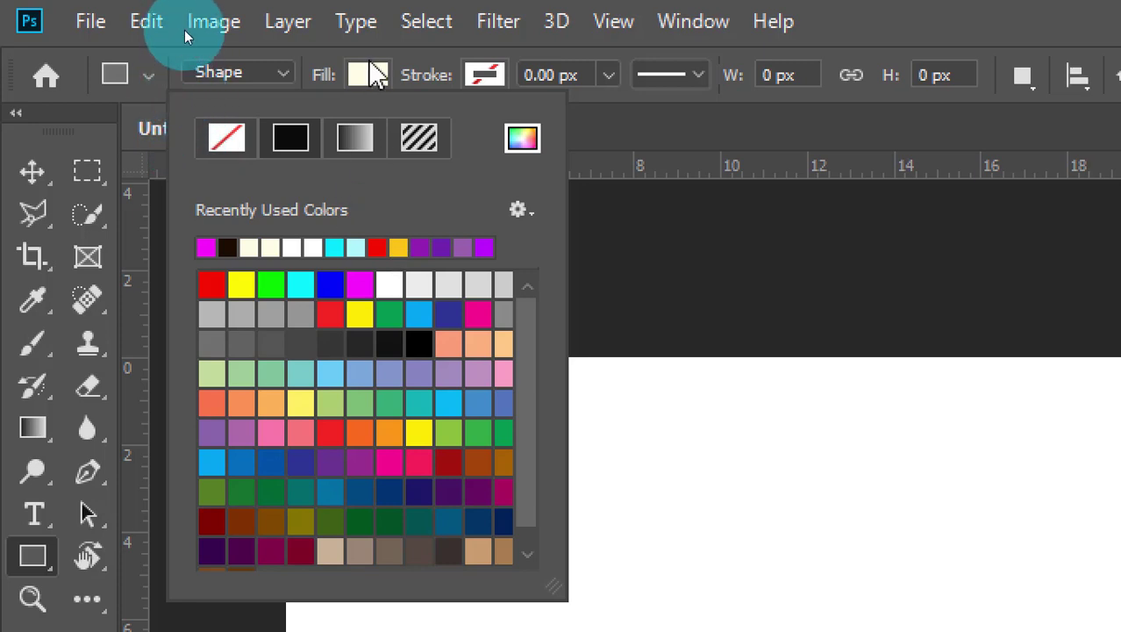
click(367, 77)
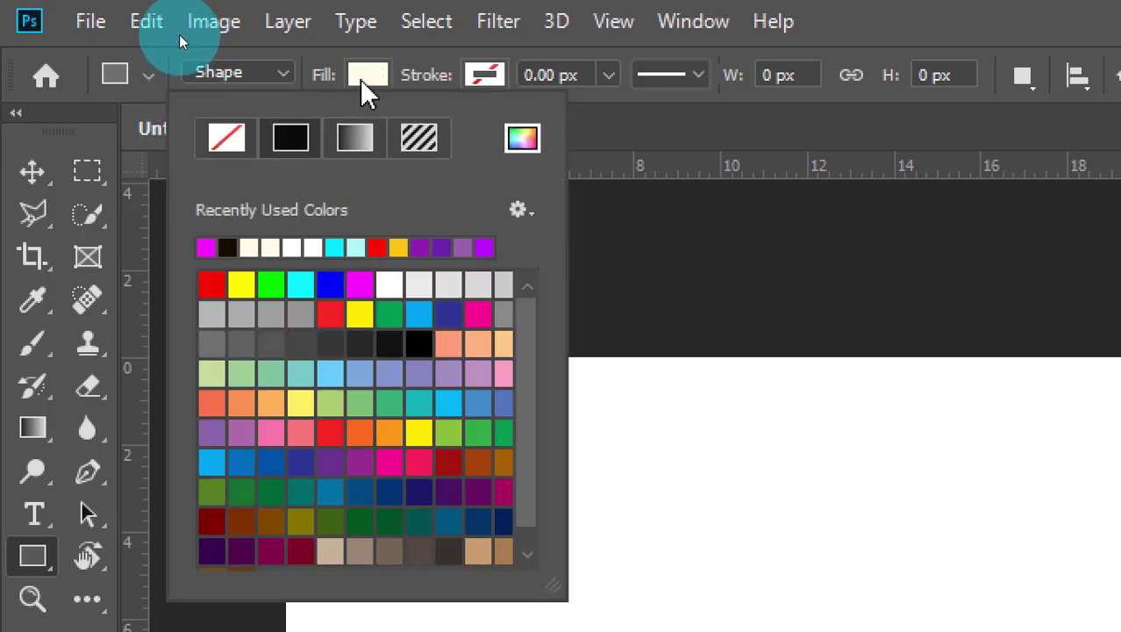
click(355, 138)
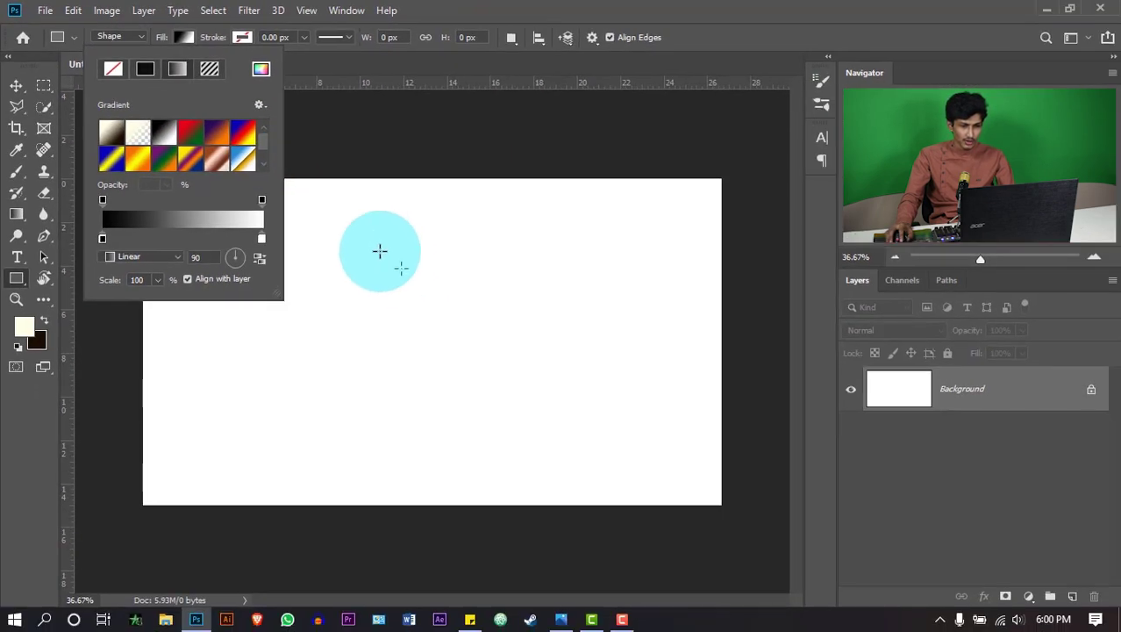
Step: Draw a test gradient-filled rectangle, then delete it
click(375, 249)
mouse_move(375, 247)
mouse_down()
mouse_move(597, 412)
mouse_move(532, 442)
mouse_up()
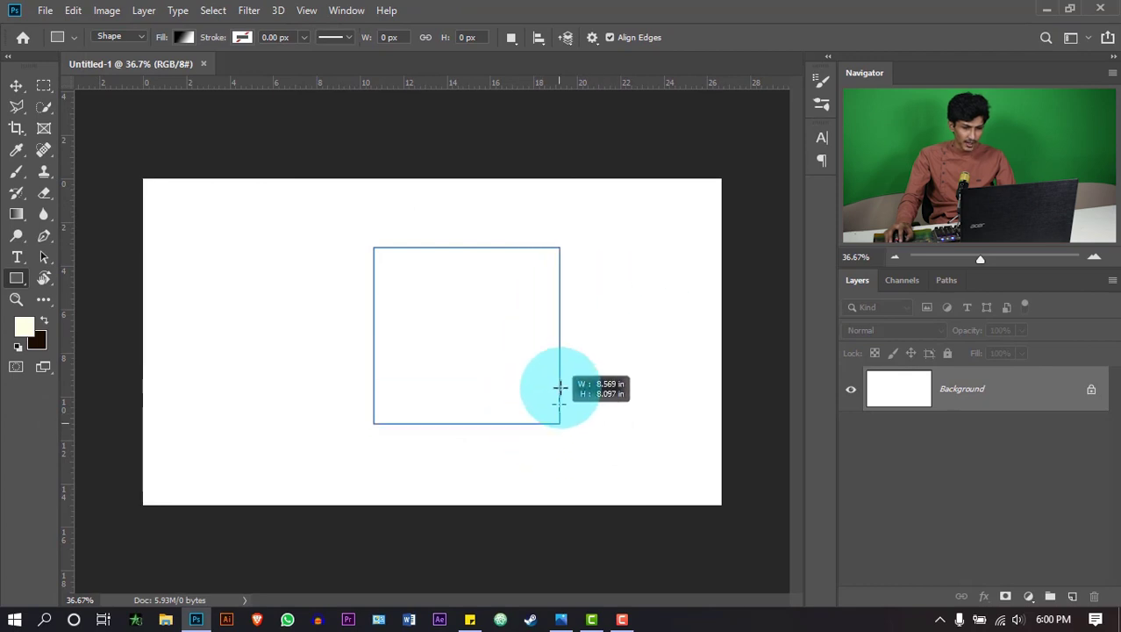
drag(531, 443, 493, 369)
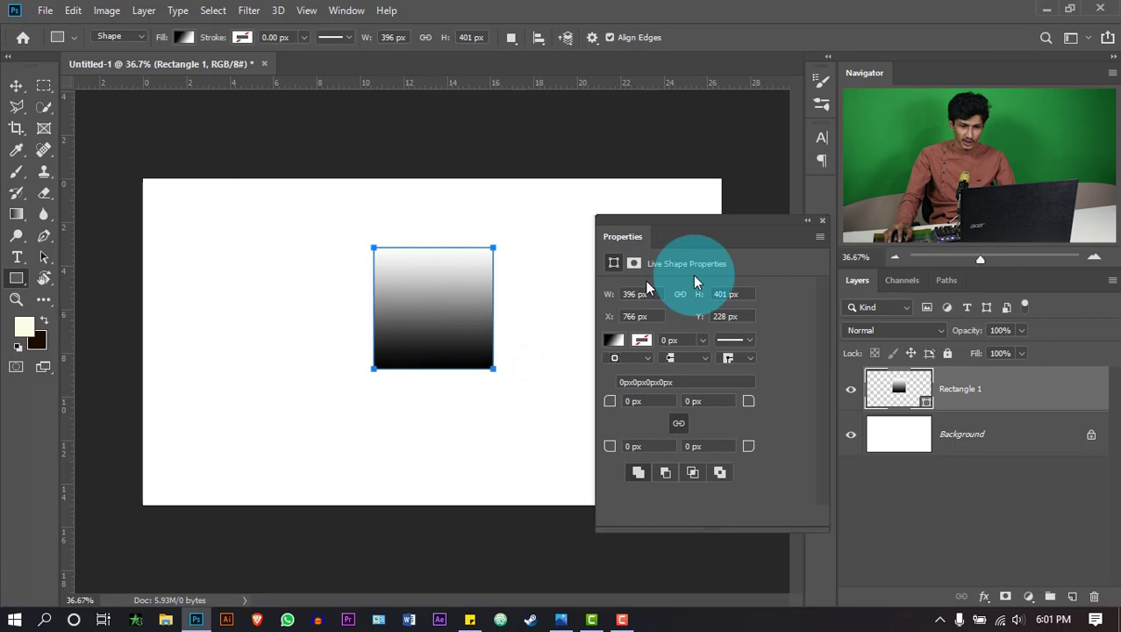
click(823, 221)
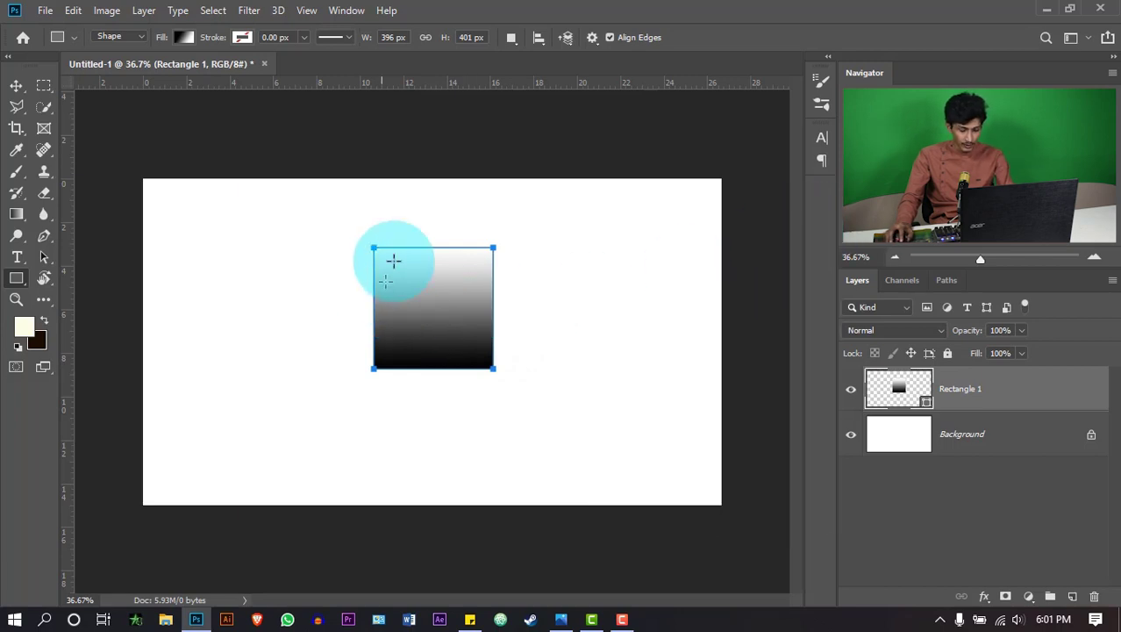
click(18, 86)
key(Delete)
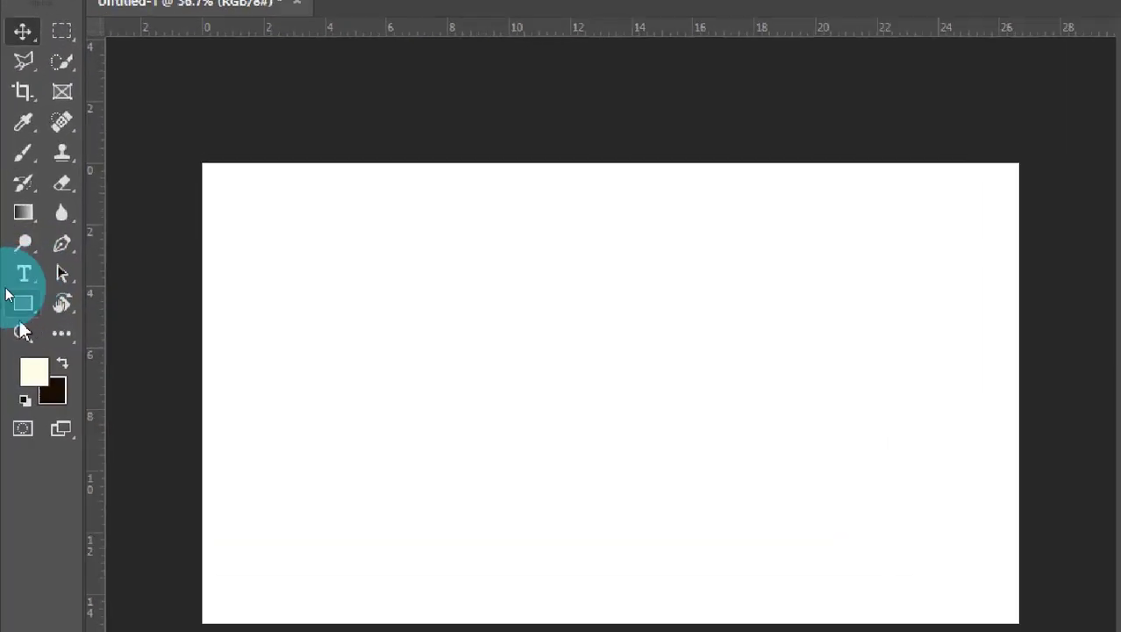
Step: Draw a 702 × 702 px circle with the Ellipse tool and give it a gradient fill
click(9, 298)
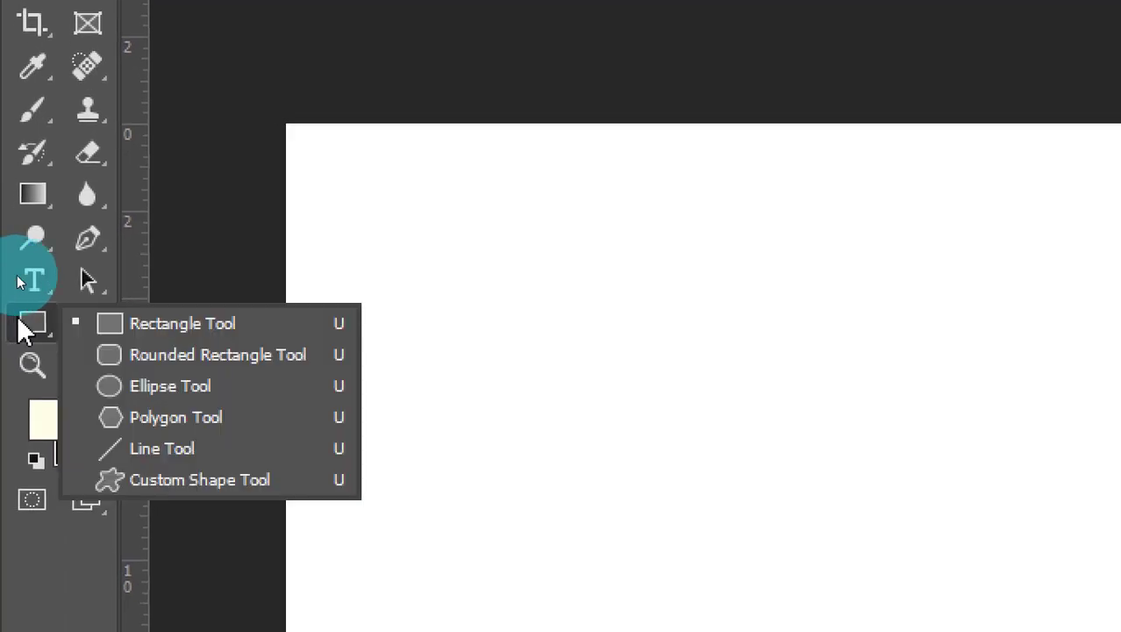
click(121, 349)
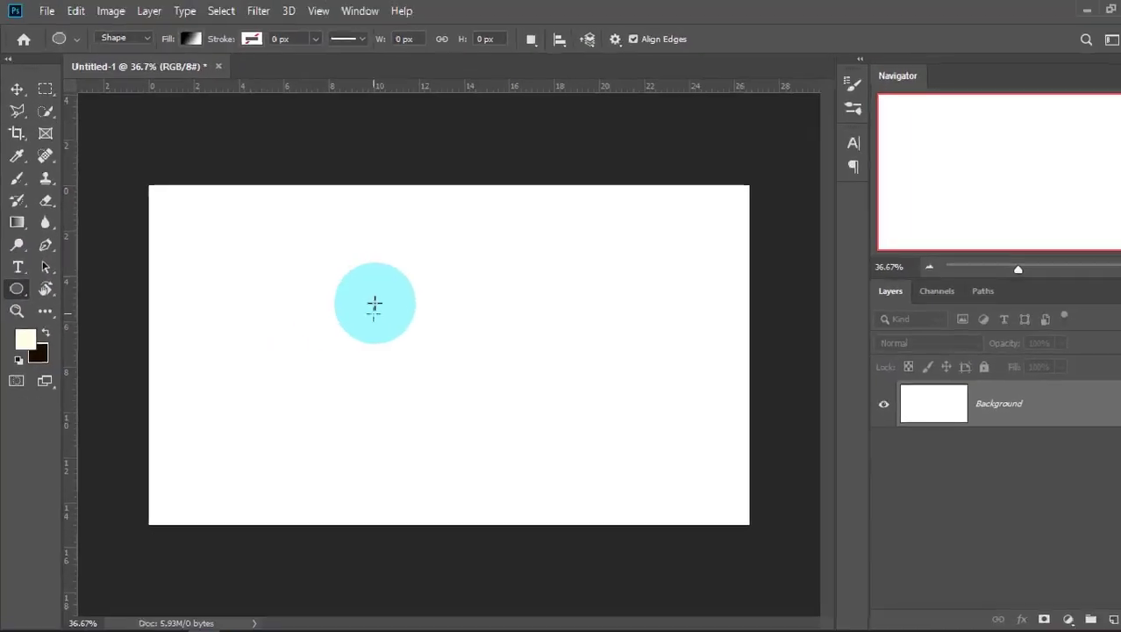
mouse_move(368, 252)
mouse_down()
mouse_move(548, 443)
mouse_move(650, 430)
mouse_move(320, 376)
mouse_move(651, 425)
mouse_move(601, 470)
mouse_move(586, 373)
mouse_move(579, 428)
mouse_move(443, 373)
mouse_move(646, 466)
mouse_move(615, 459)
mouse_move(630, 461)
mouse_up()
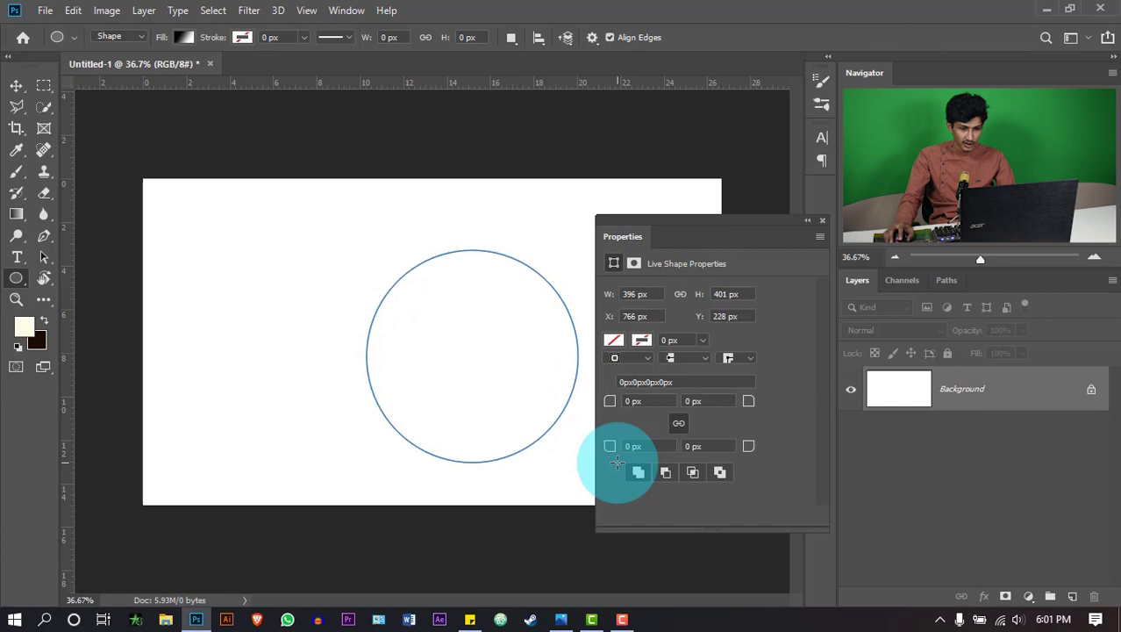
click(625, 355)
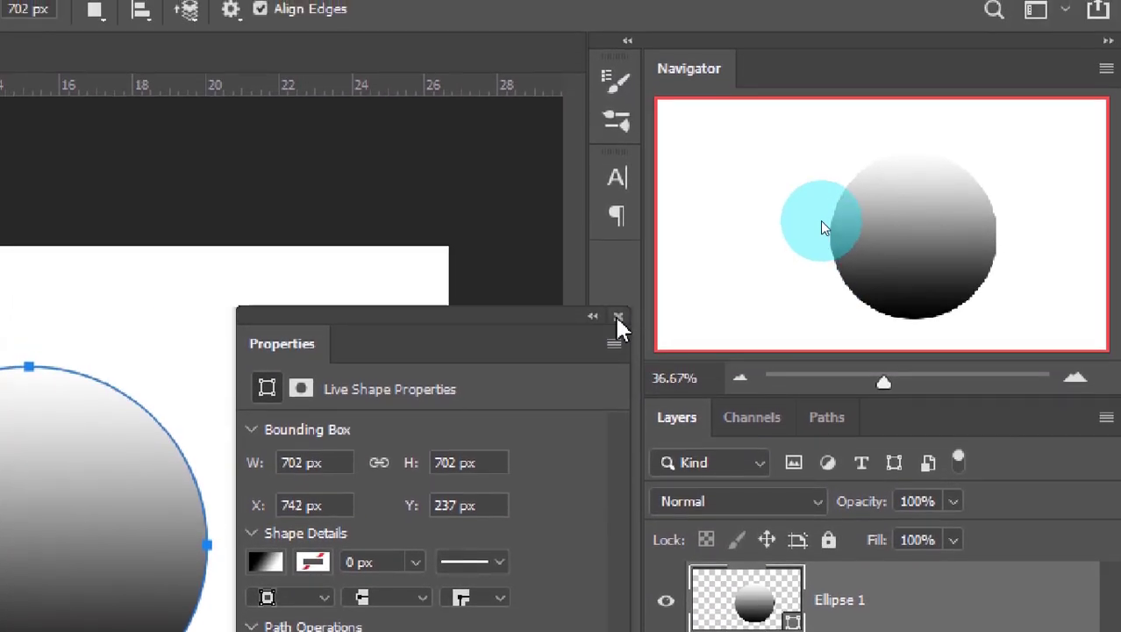
Step: Try several preset gradients on the circle, then go back to black-to-white
click(617, 317)
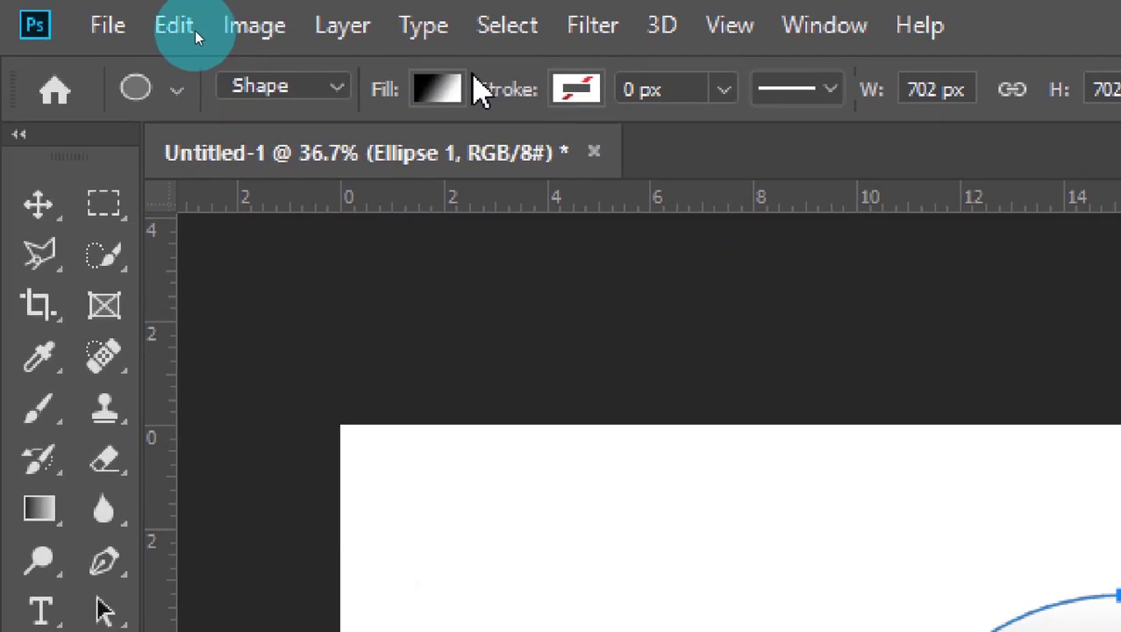
click(439, 88)
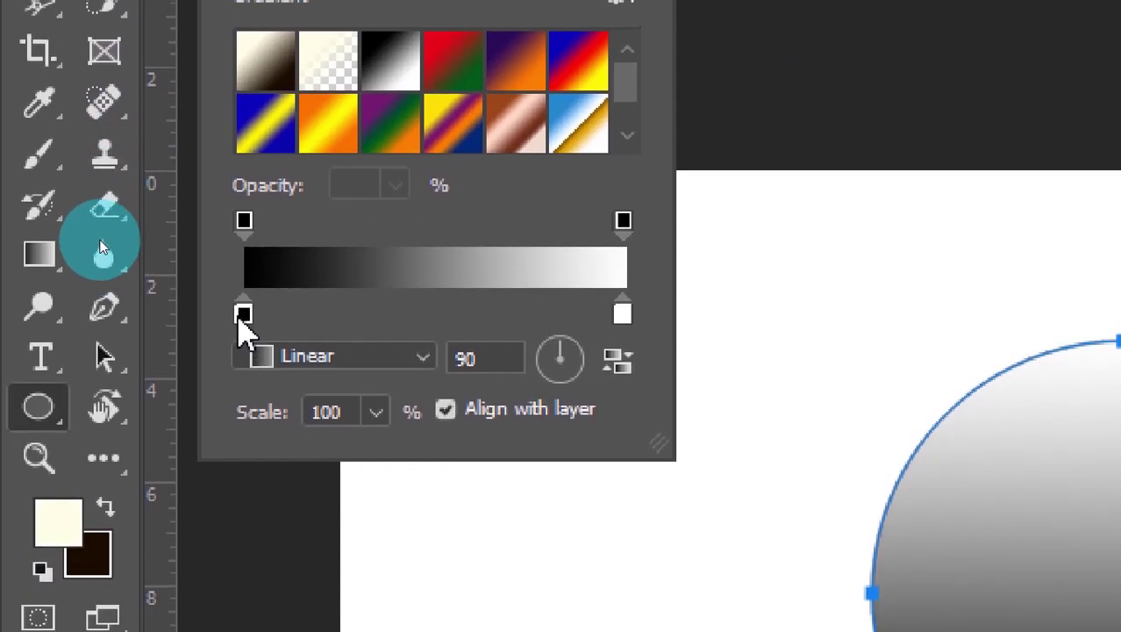
click(243, 316)
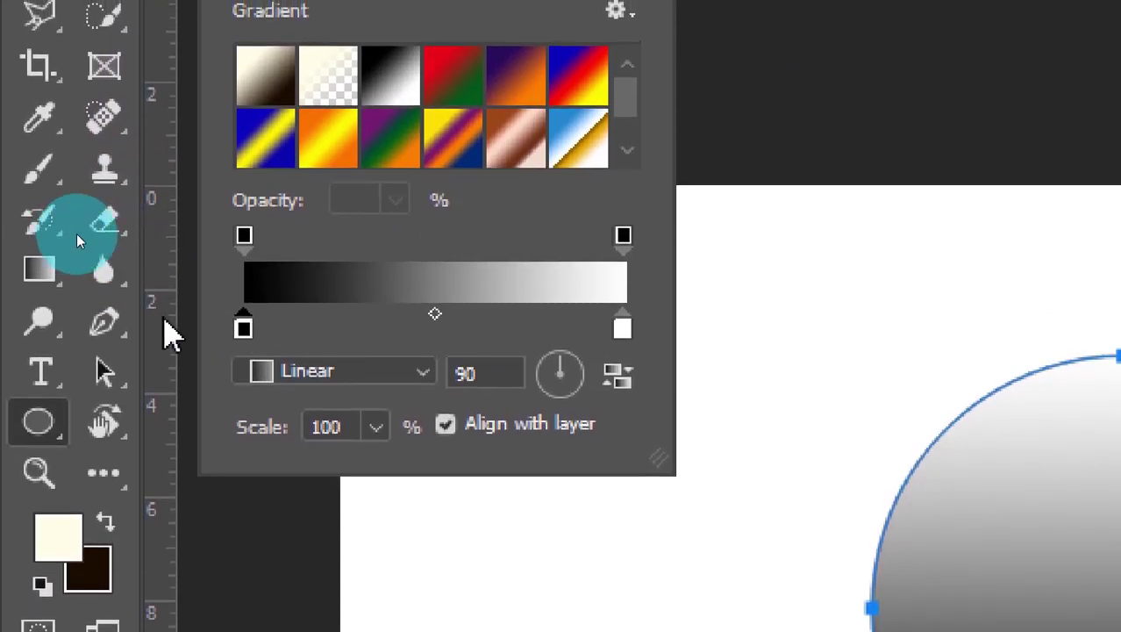
click(575, 322)
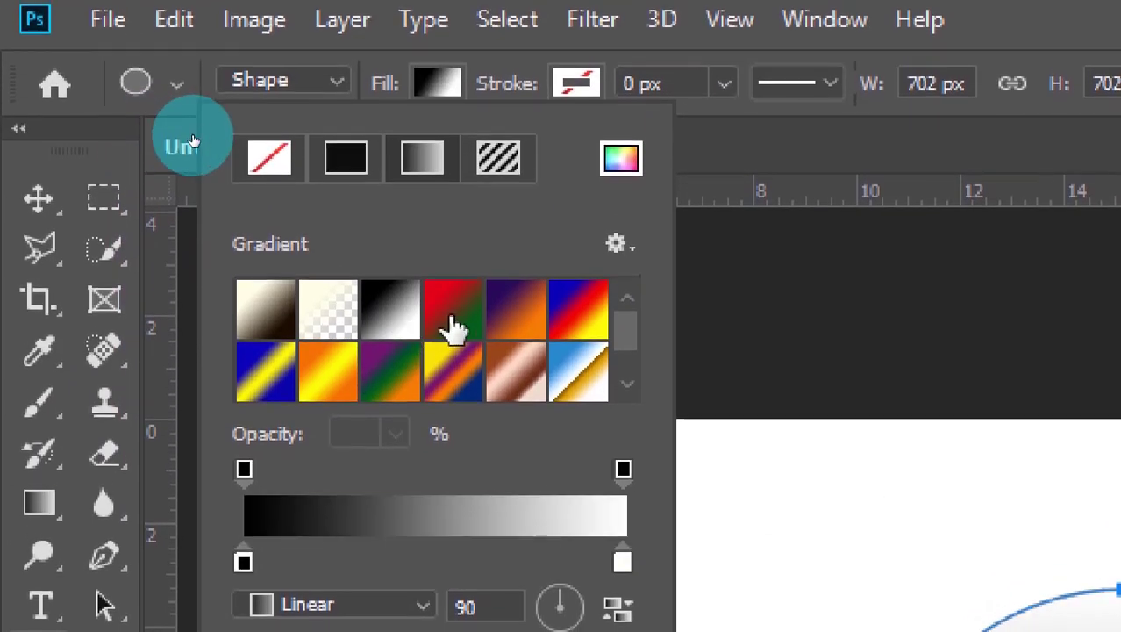
click(455, 325)
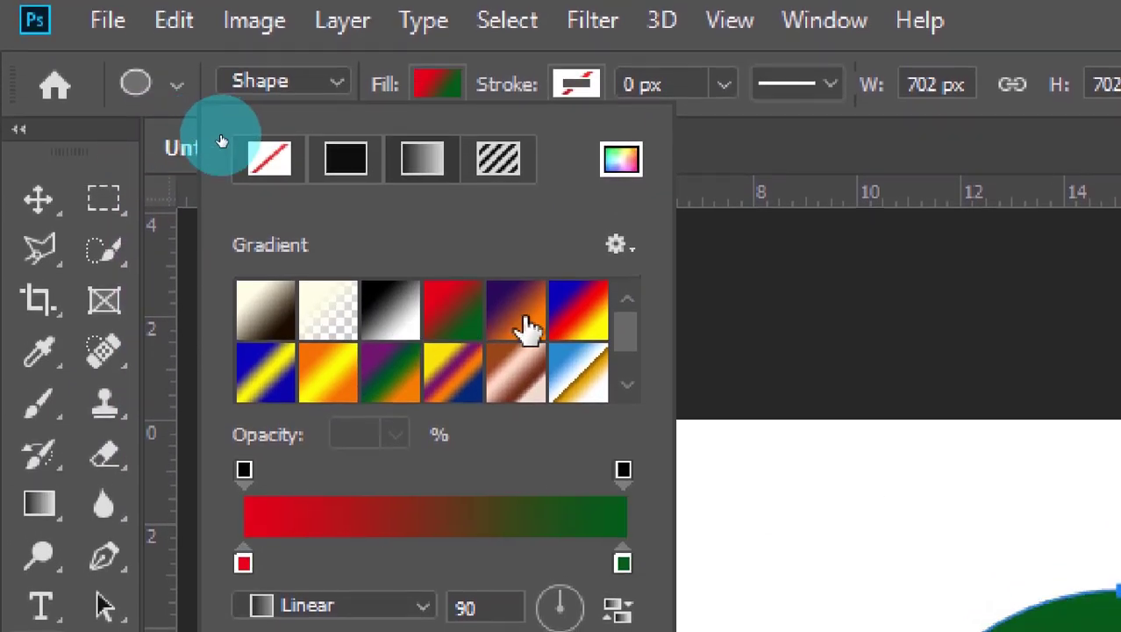
click(524, 324)
click(577, 323)
click(563, 341)
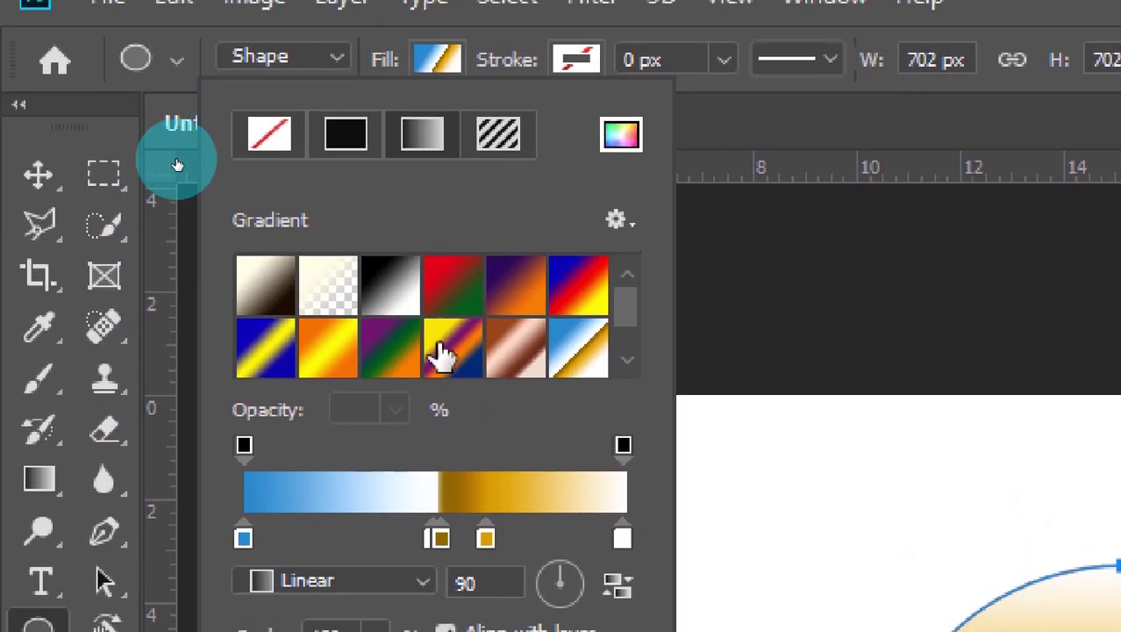
click(380, 264)
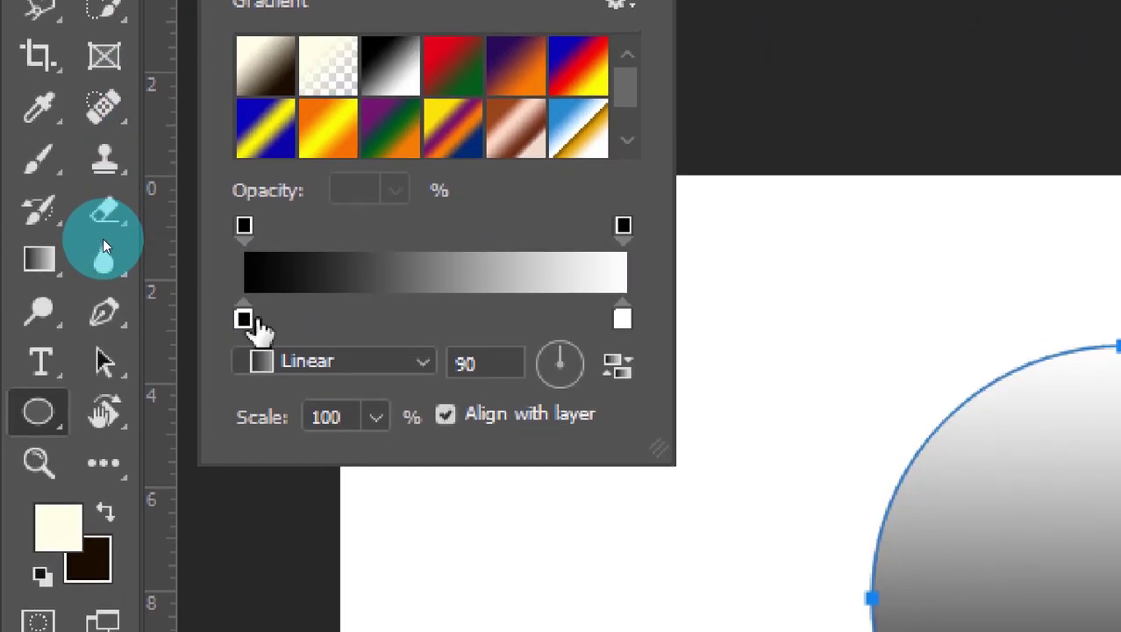
Step: Change the gradient's left stop from black to a vivid blue
click(102, 238)
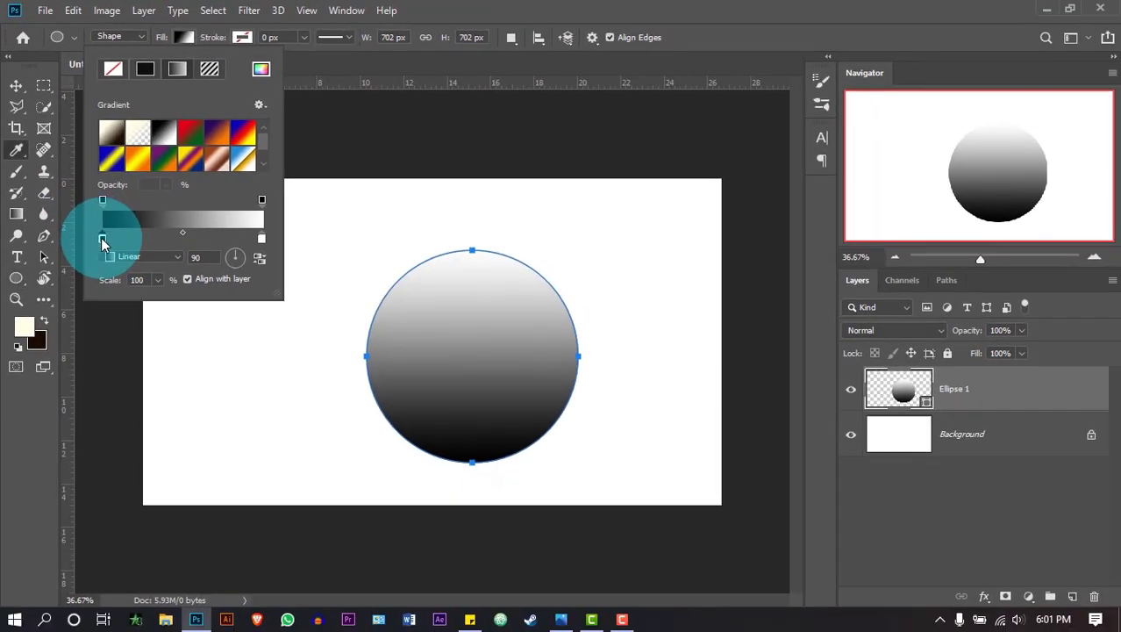
double_click(101, 238)
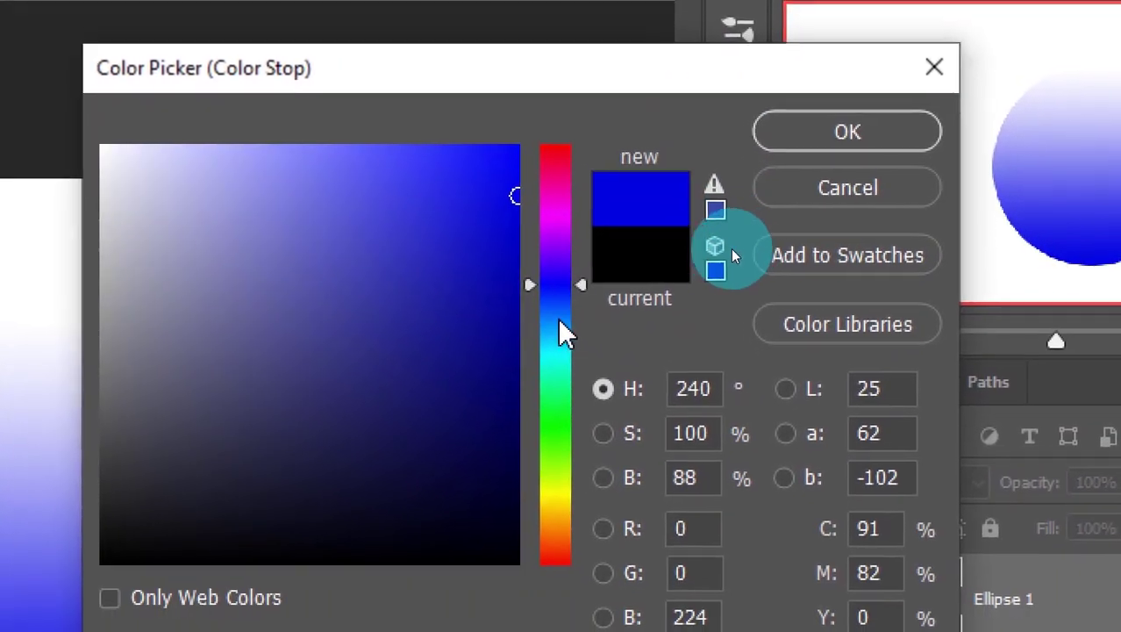
drag(621, 290, 621, 449)
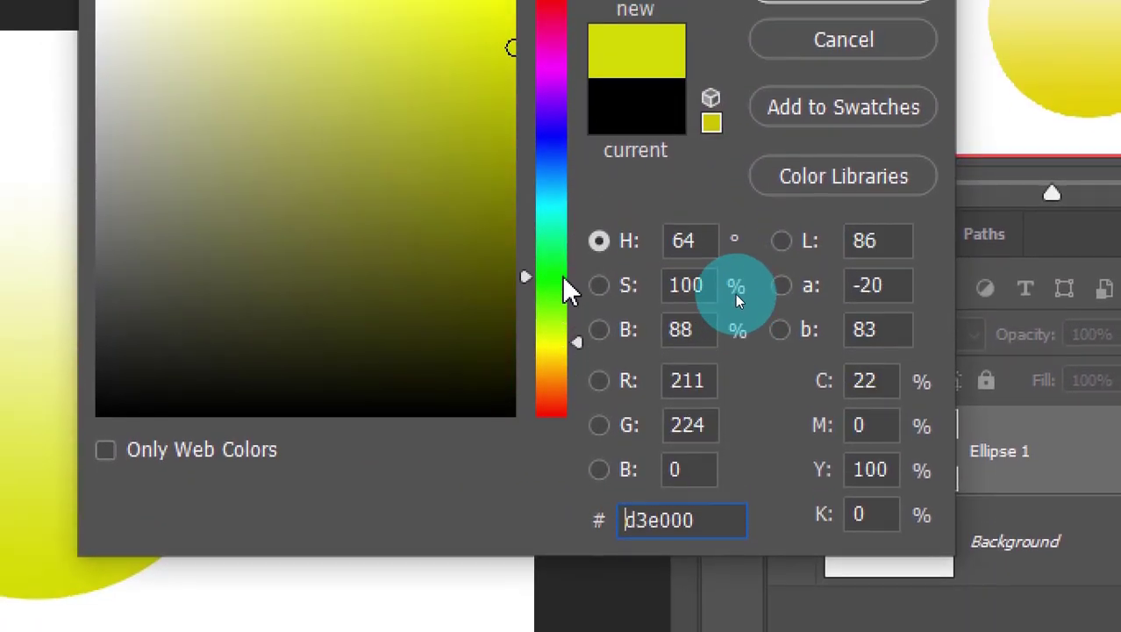
drag(569, 290, 569, 366)
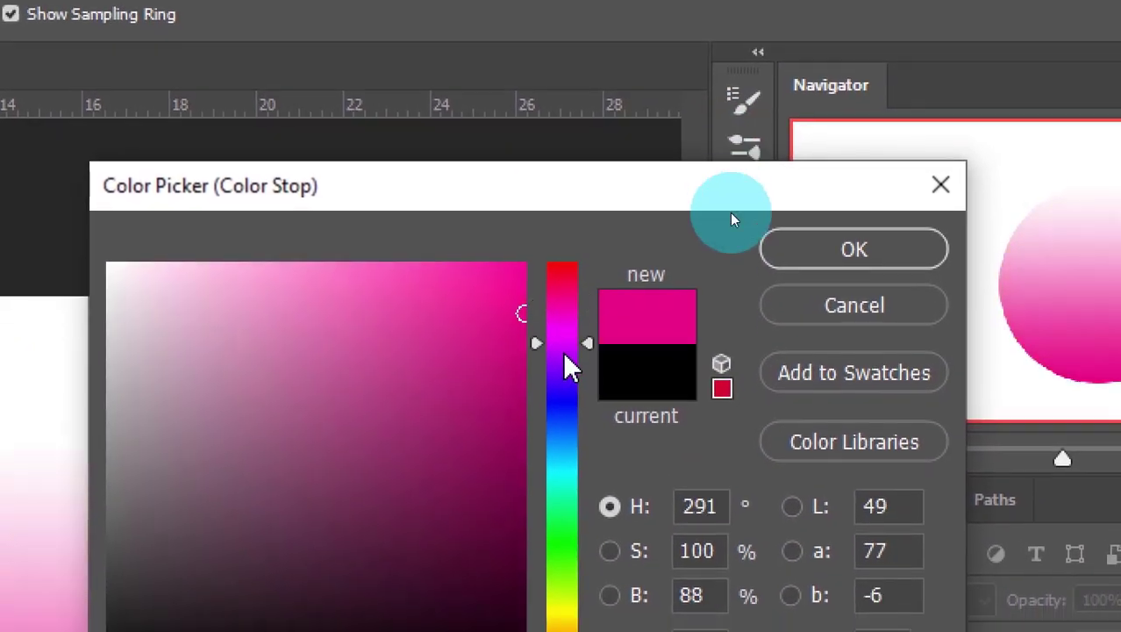
drag(569, 367, 569, 409)
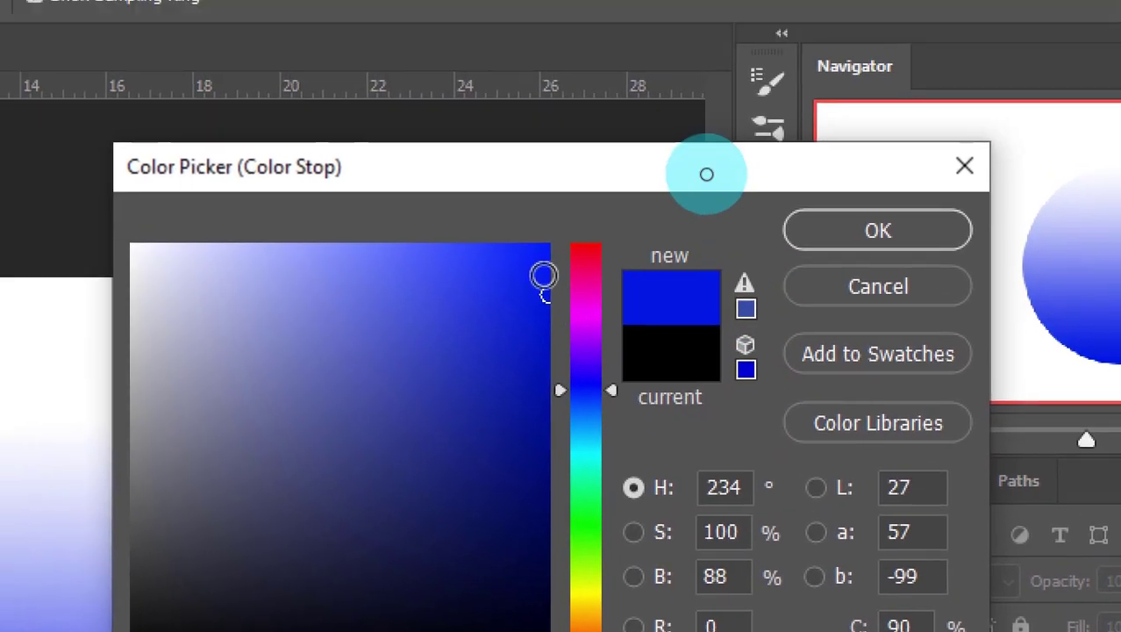
drag(543, 278, 547, 268)
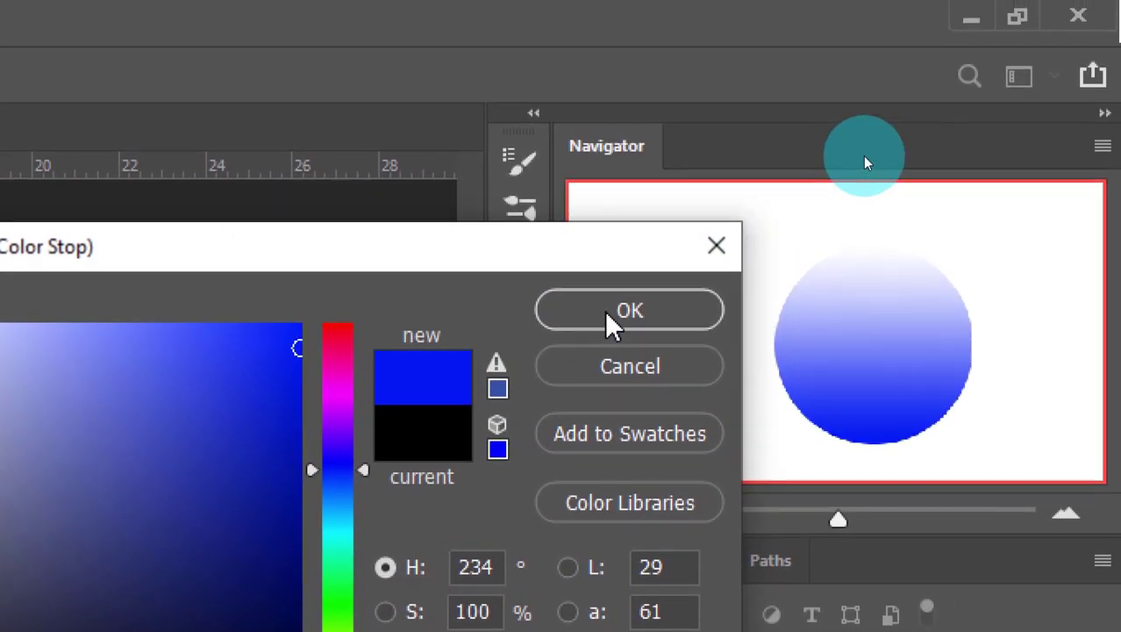
click(614, 318)
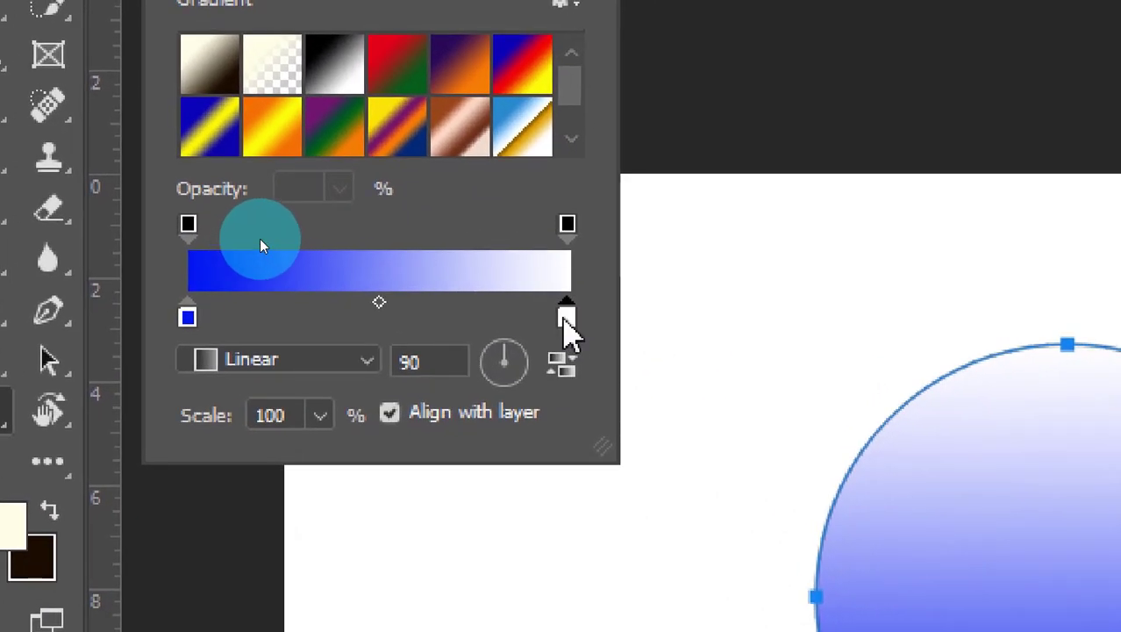
Step: Change the gradient's white right stop to cyan (00c0ff)
double_click(564, 318)
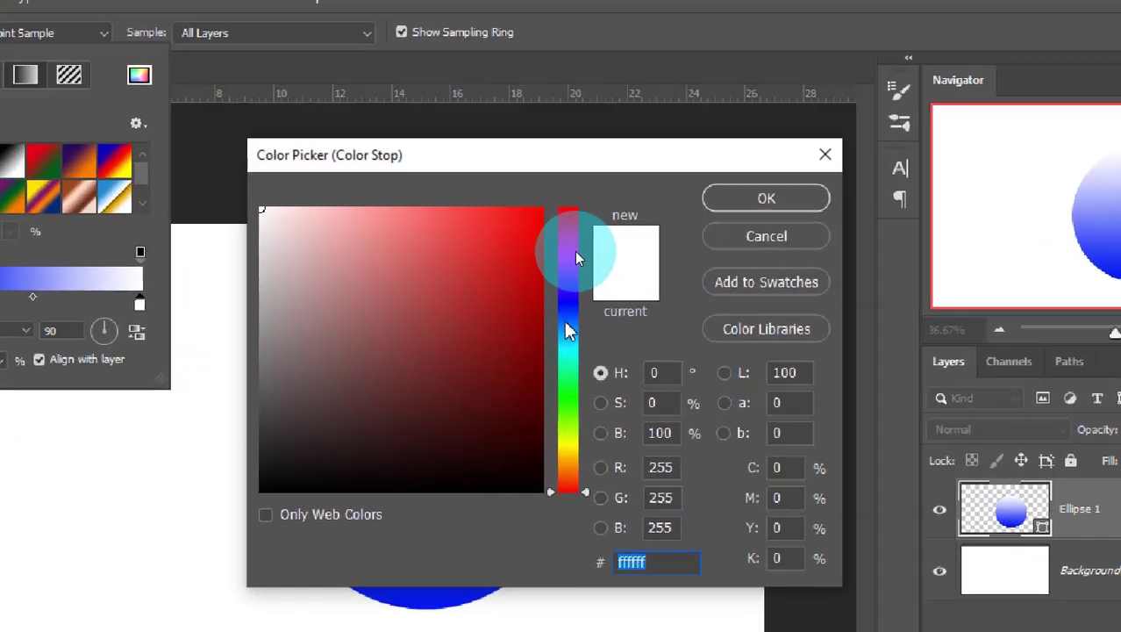
click(762, 258)
click(526, 202)
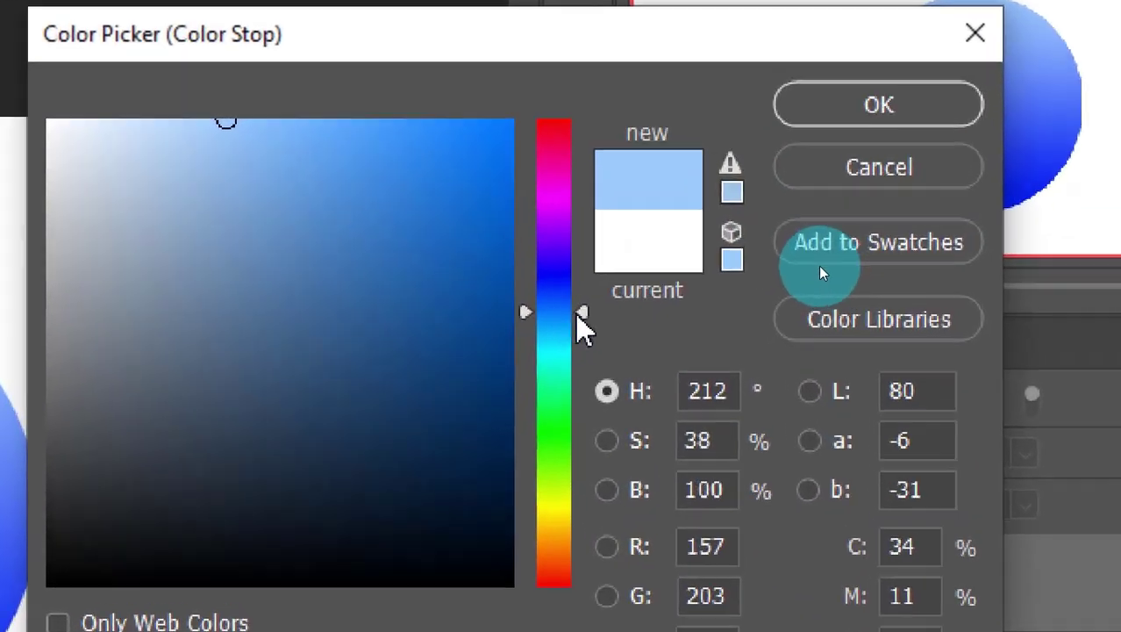
drag(575, 321, 568, 333)
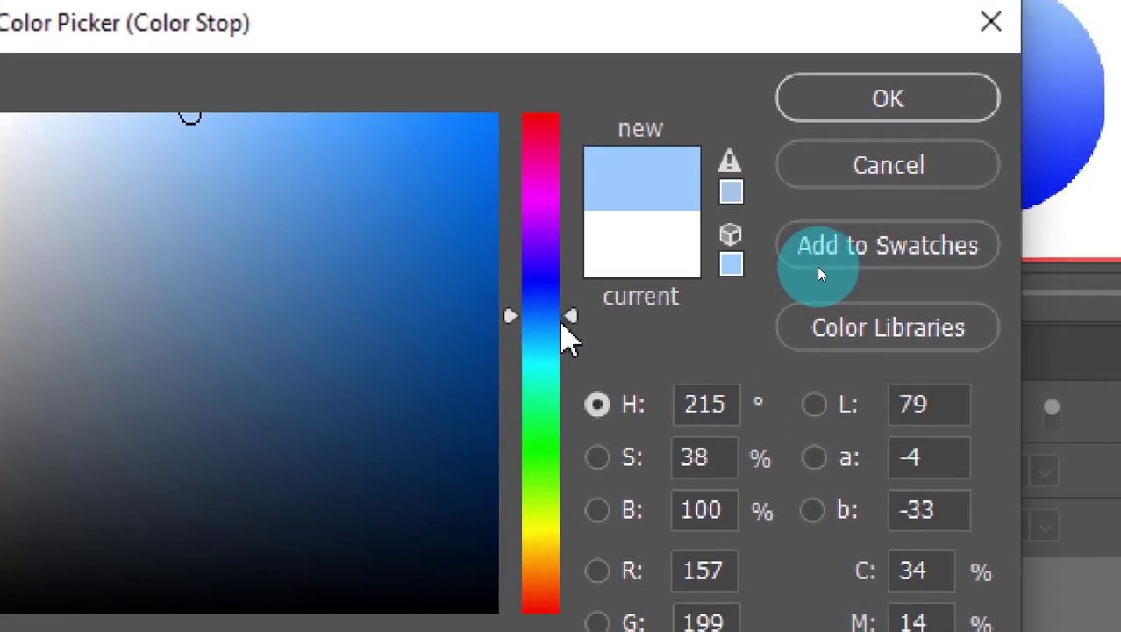
click(467, 130)
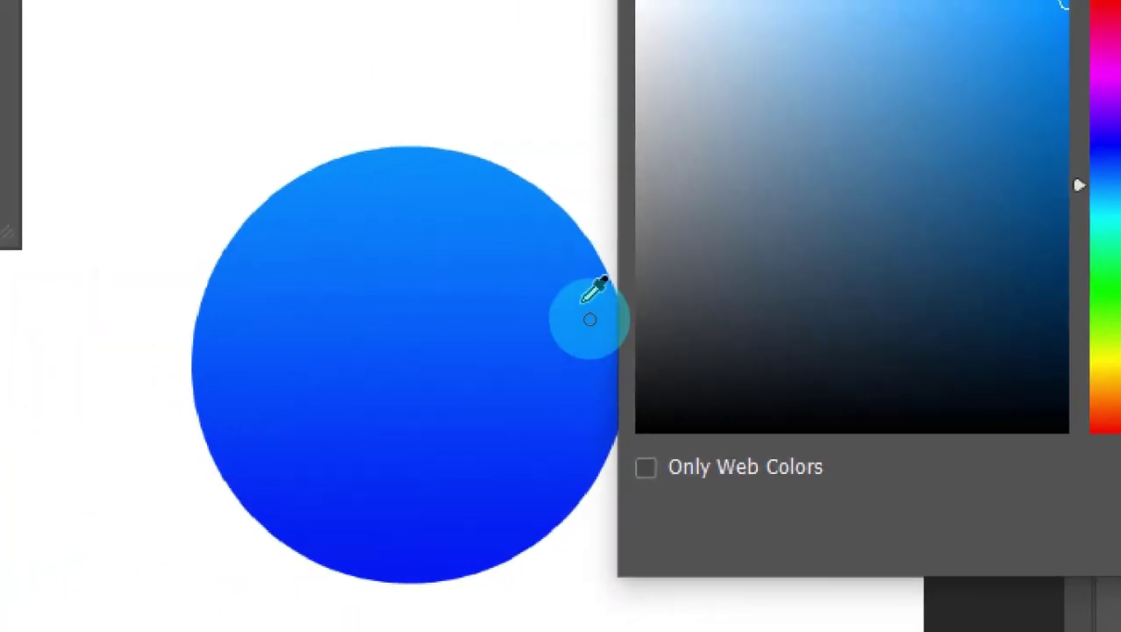
click(589, 318)
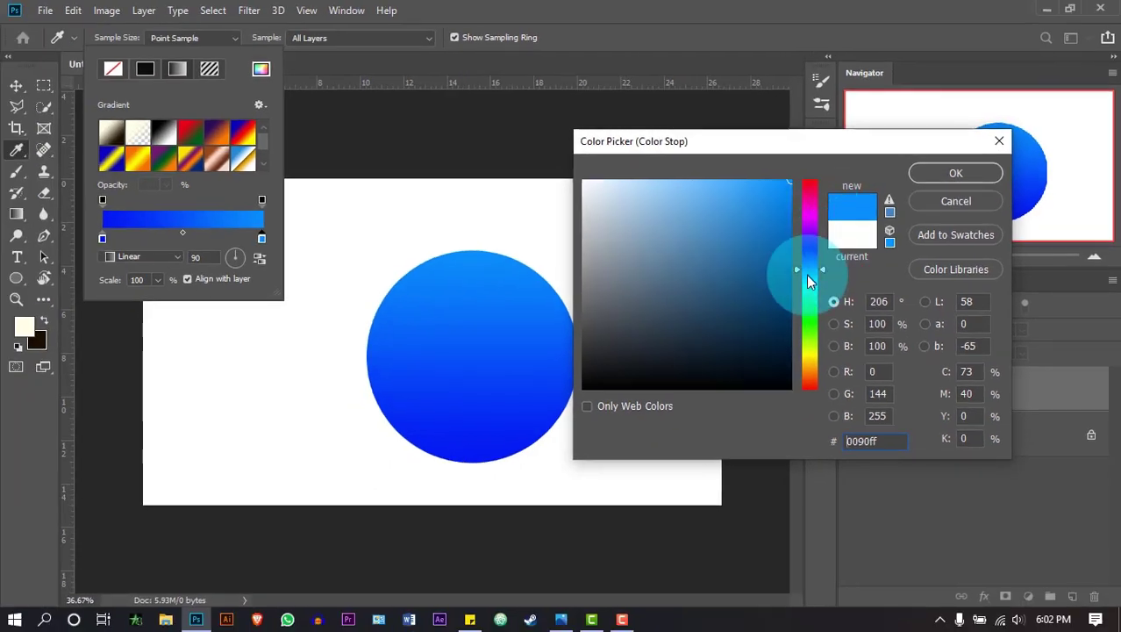
drag(806, 275, 805, 276)
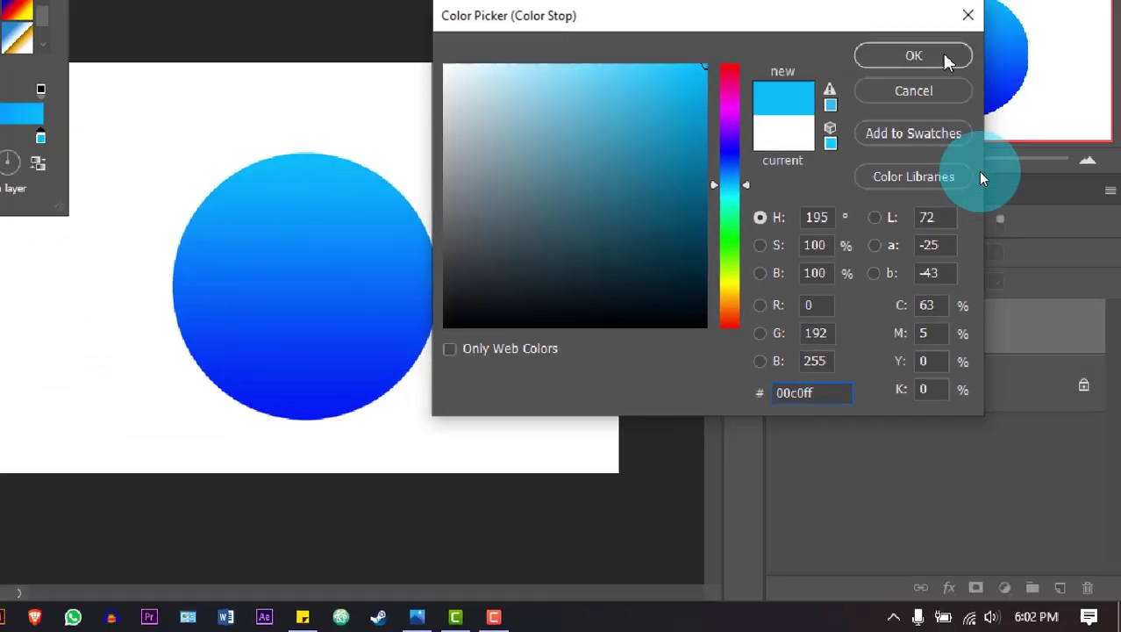
click(946, 59)
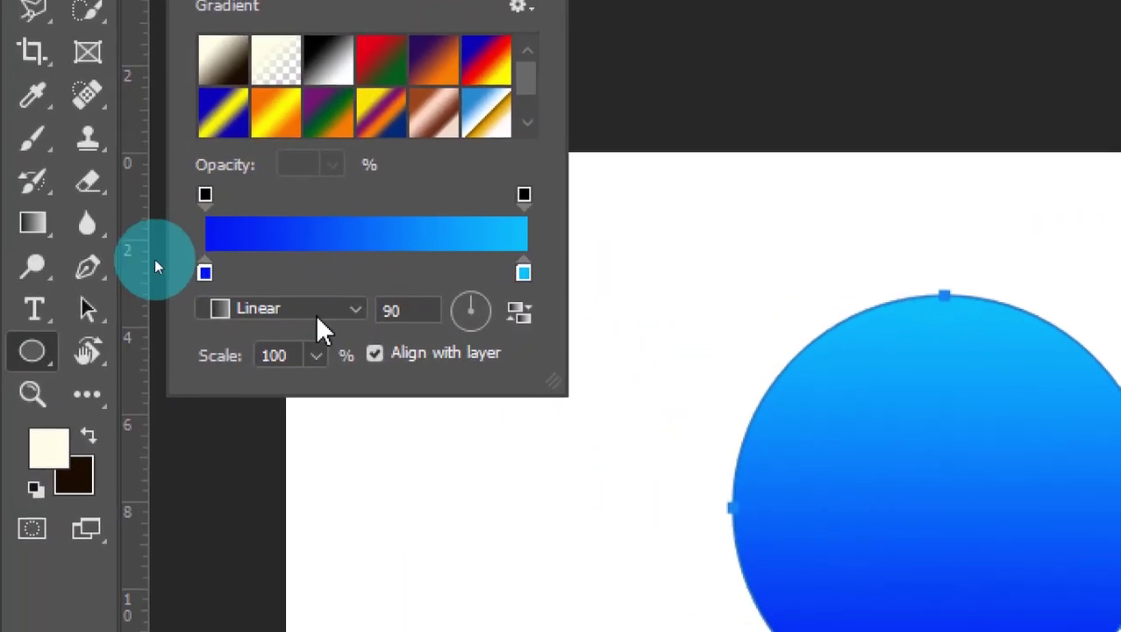
Step: Try a radial gradient, then return to linear and set the angle to 49°
click(146, 258)
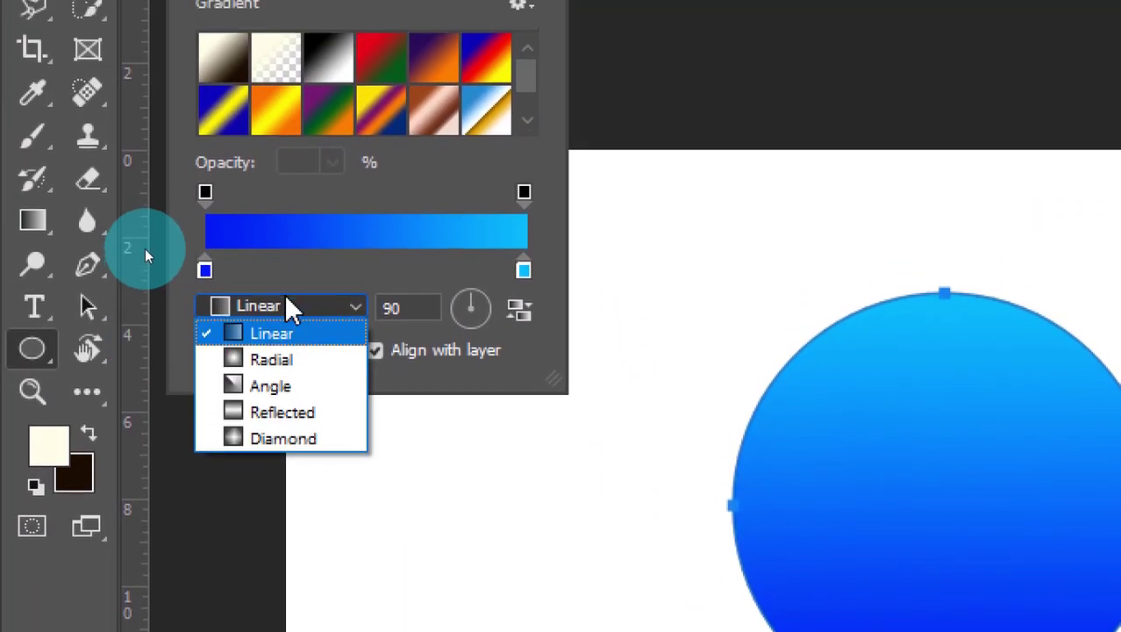
click(279, 359)
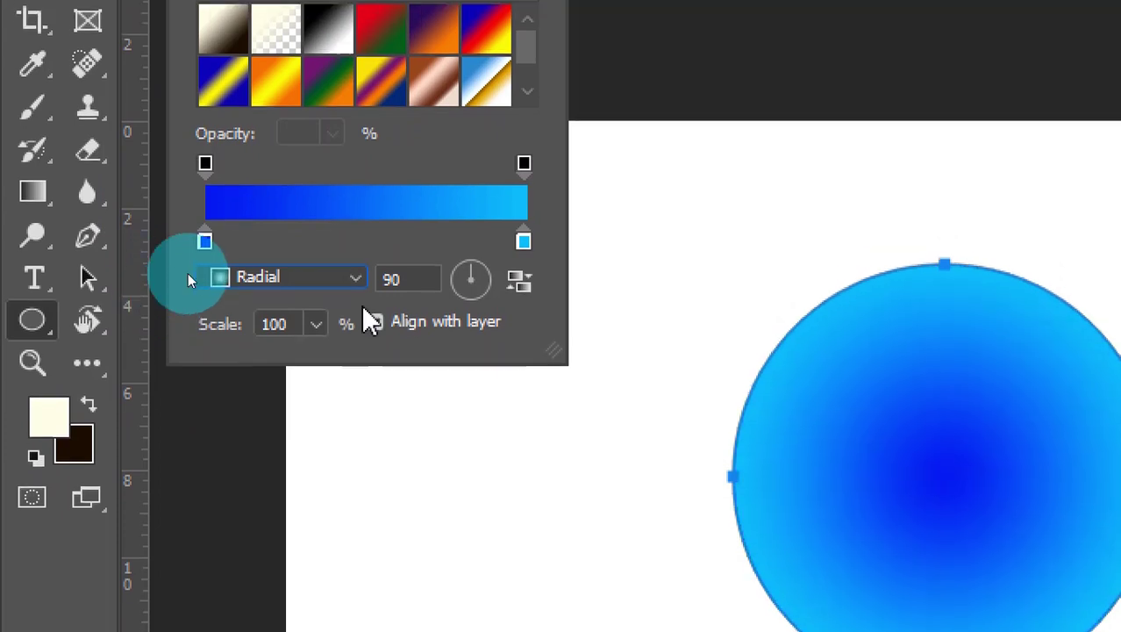
click(342, 279)
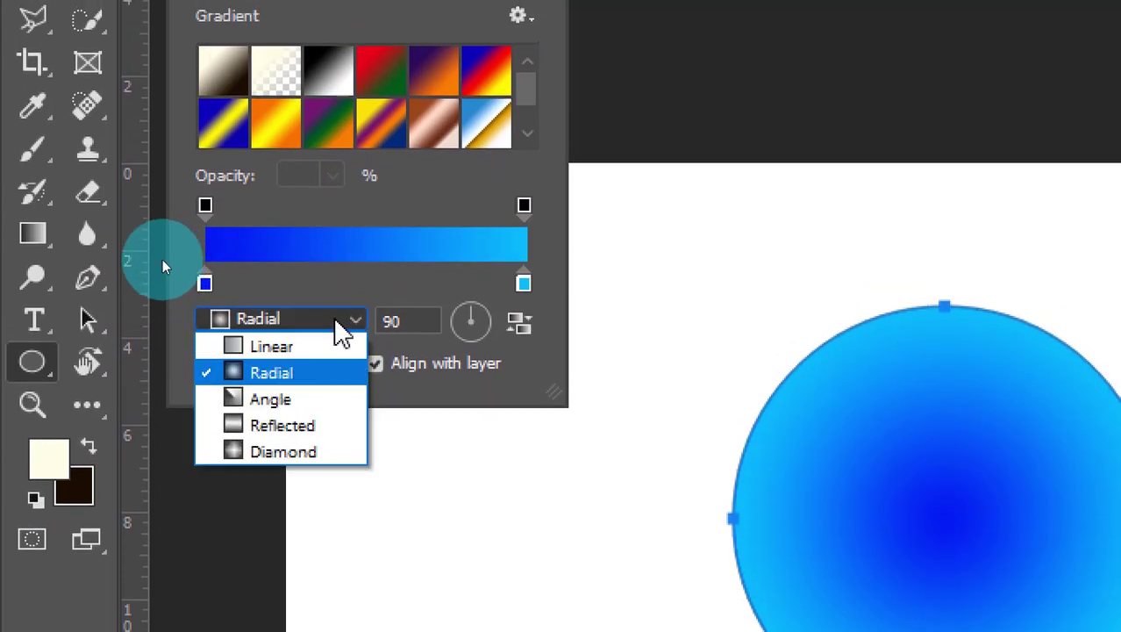
click(290, 345)
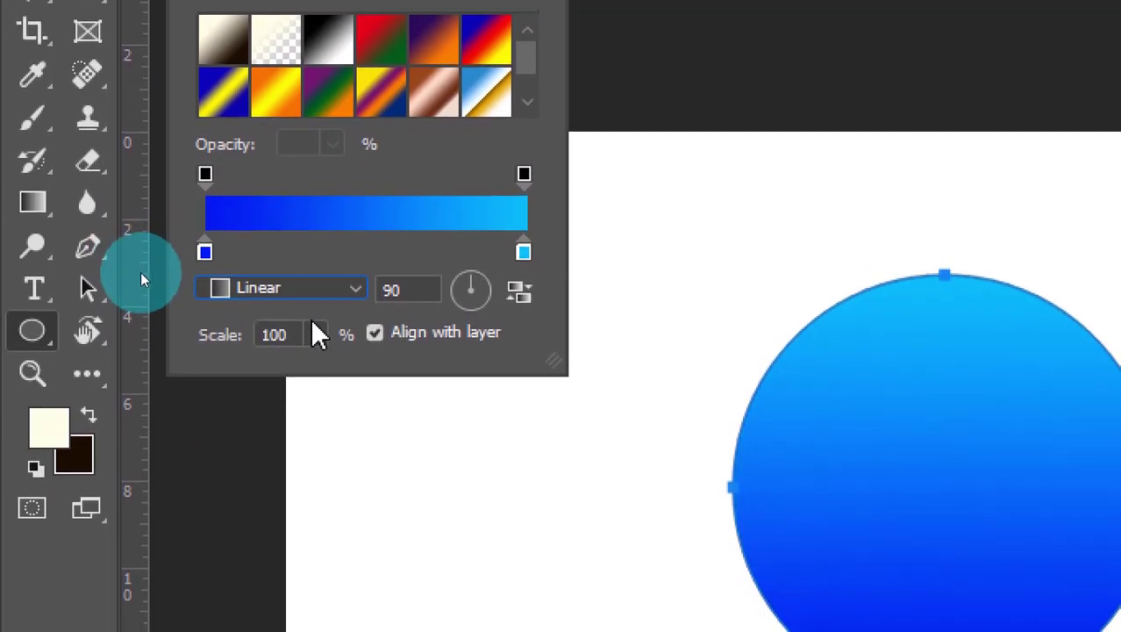
drag(472, 310, 487, 331)
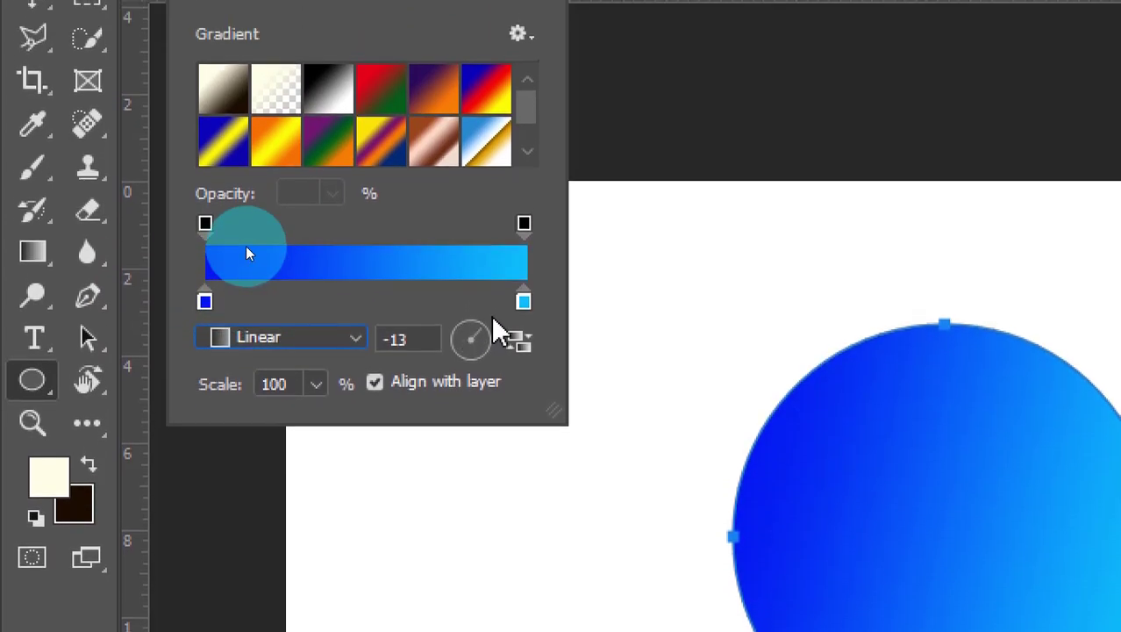
drag(495, 329, 487, 323)
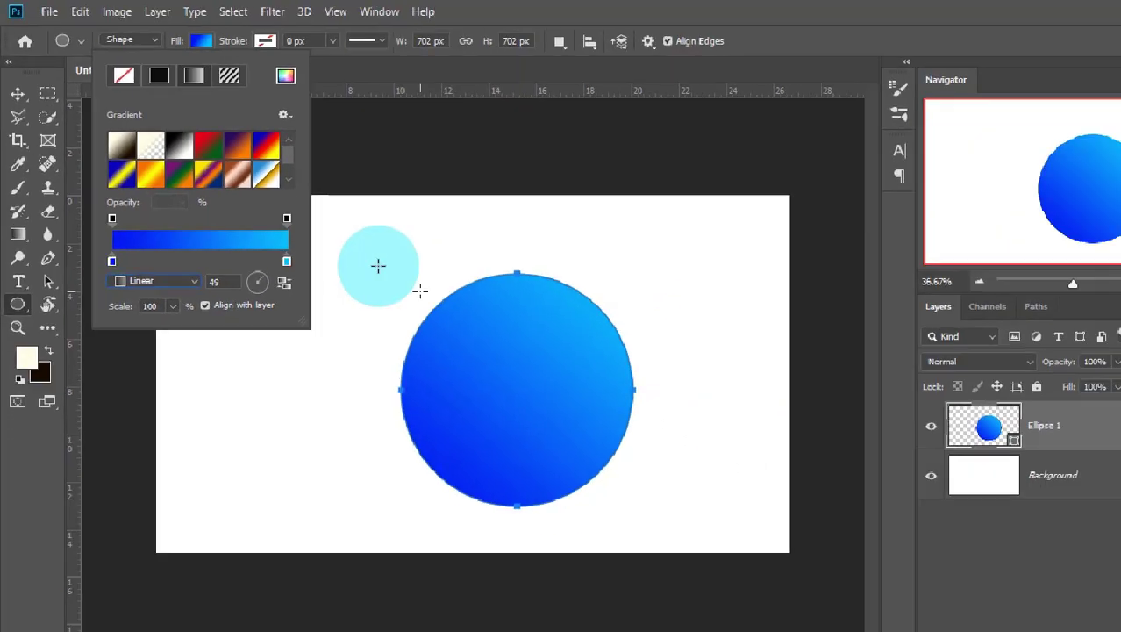
Step: Move the gradient circle to the canvas centre
click(45, 404)
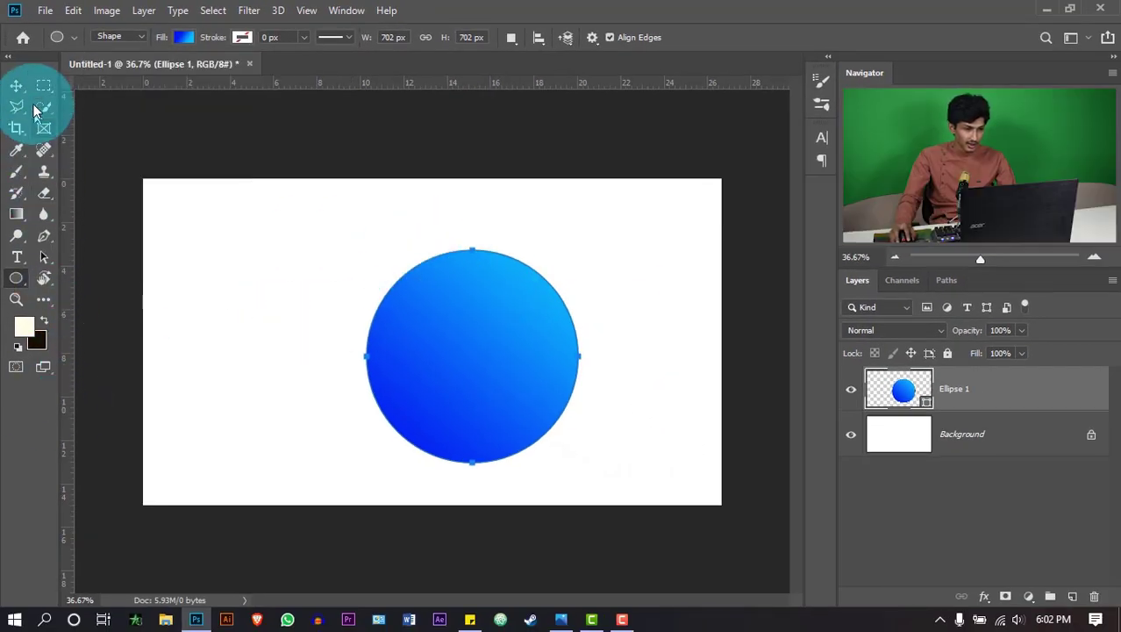
drag(465, 329, 410, 312)
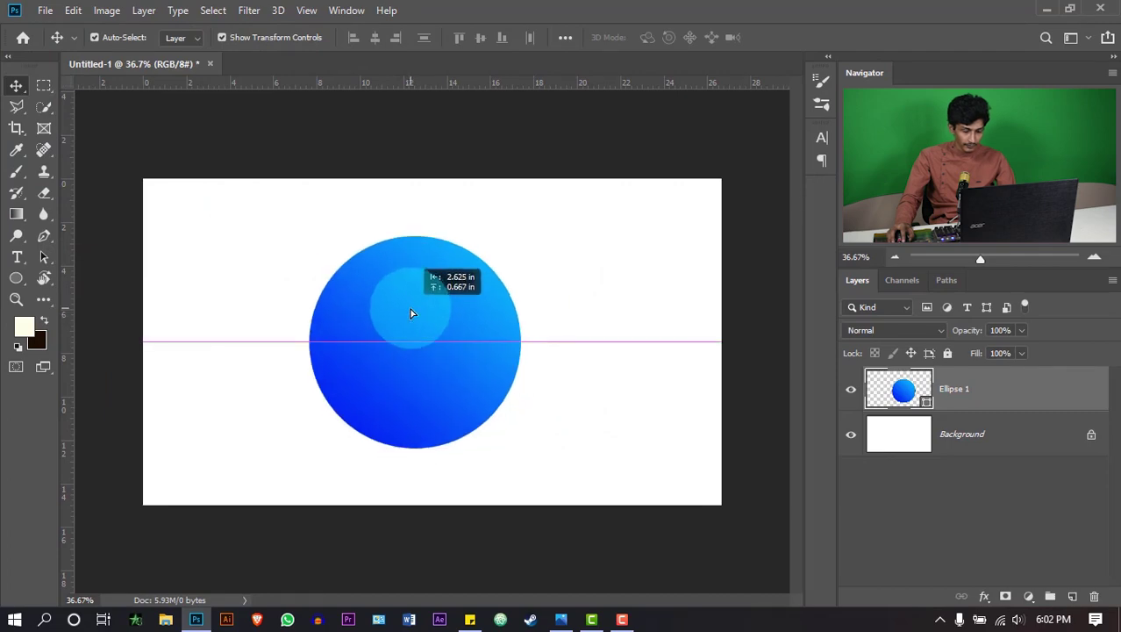
click(570, 325)
click(935, 411)
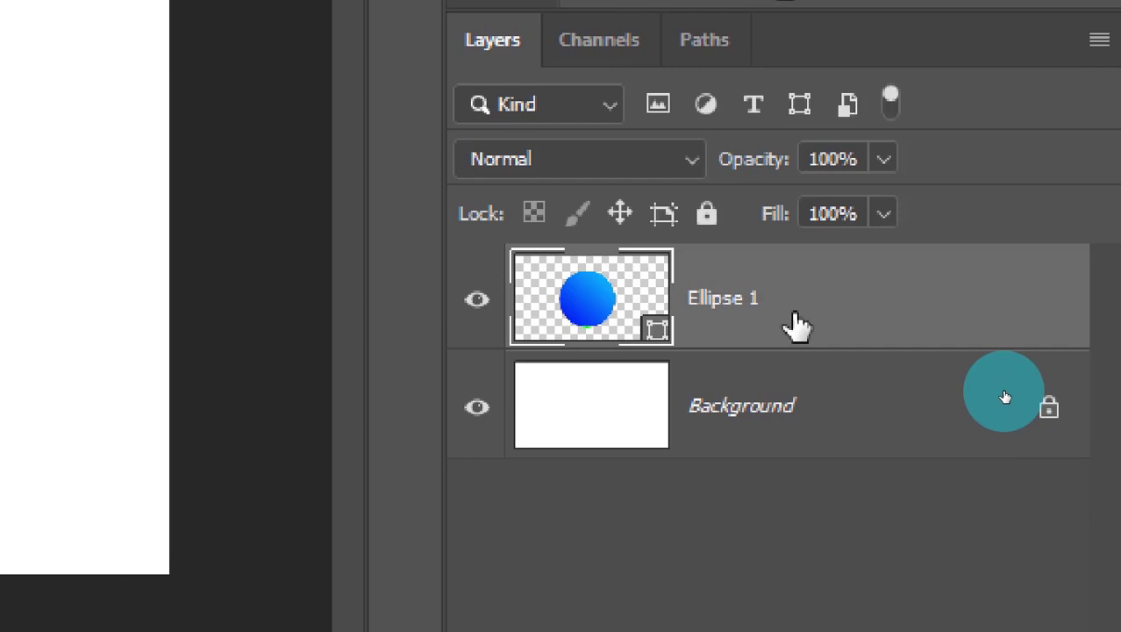
Step: Duplicate the circle layer with Ctrl+J and reselect the original Ellipse 1
key(ctrl+j)
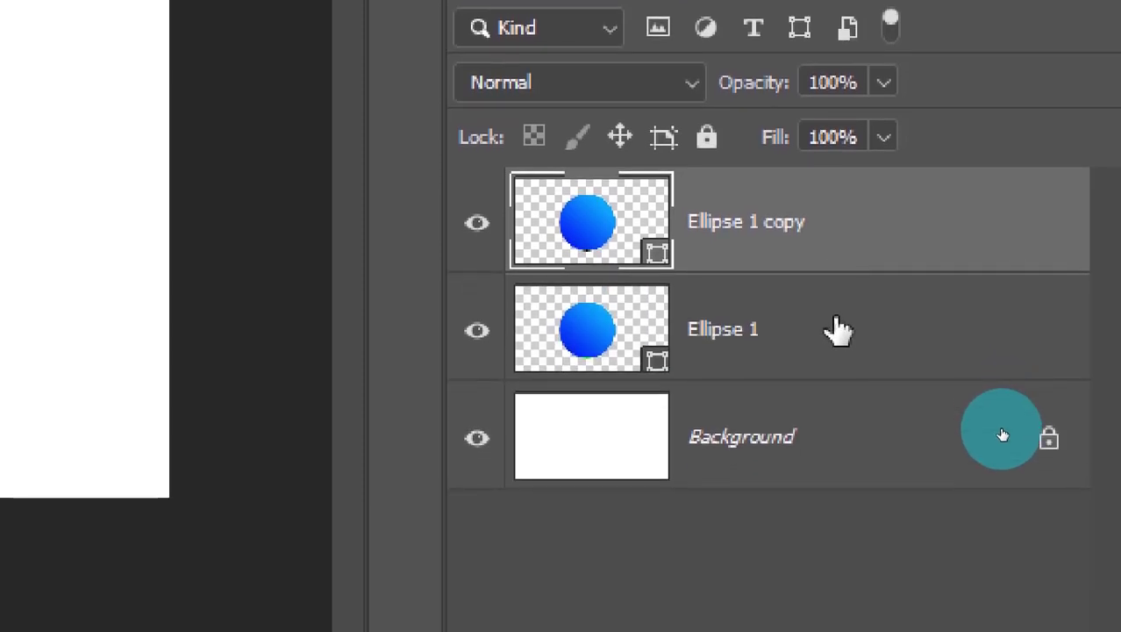
click(766, 332)
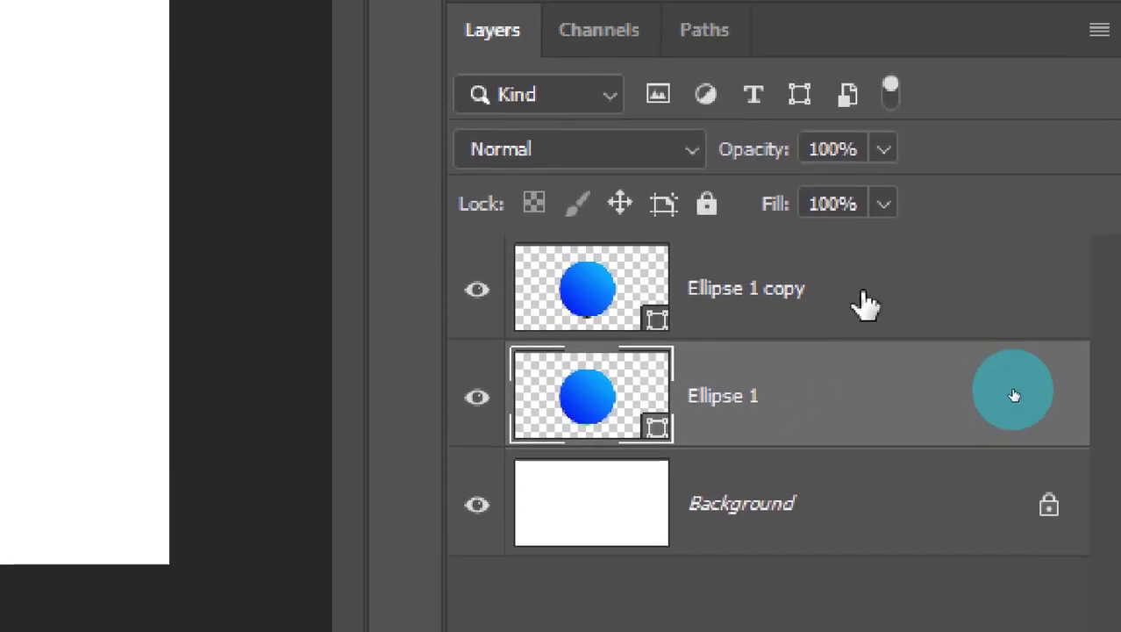
click(865, 215)
click(845, 318)
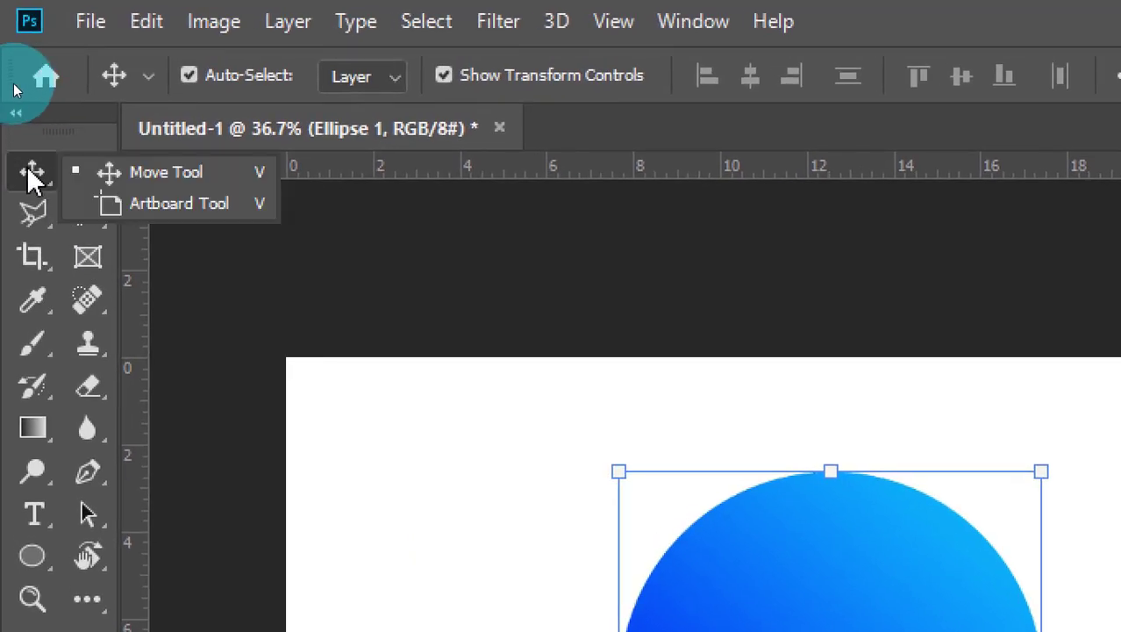
Step: Scale Ellipse 1 up while keeping it round, and commit the transform
click(154, 172)
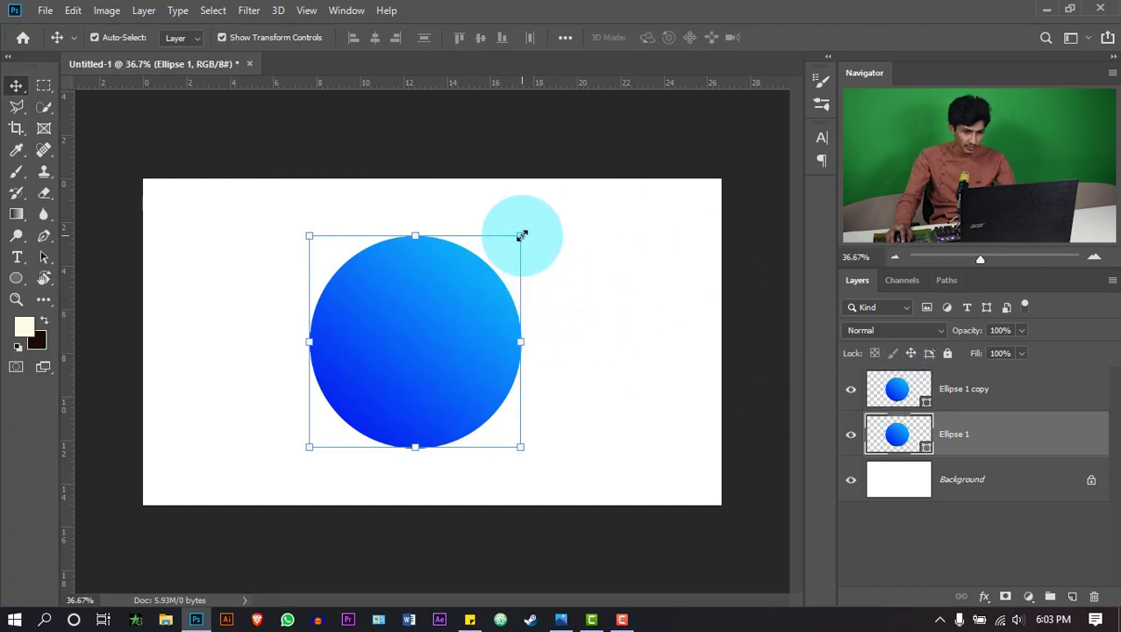
mouse_move(556, 186)
mouse_down()
mouse_move(646, 170)
mouse_move(657, 256)
mouse_up()
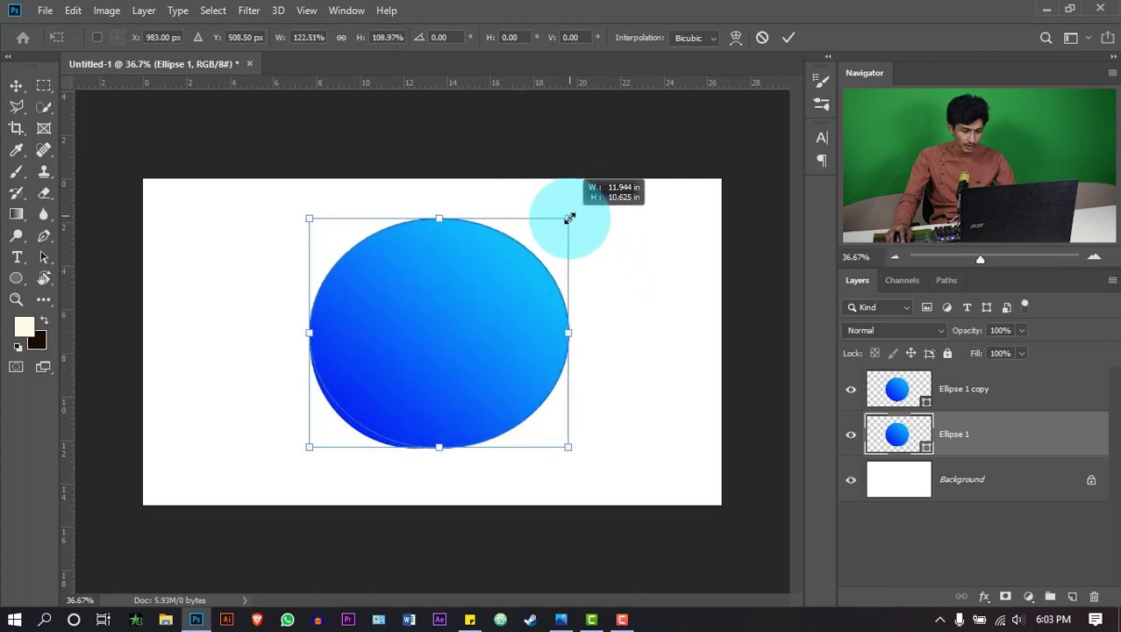
mouse_move(567, 205)
mouse_down()
mouse_move(646, 150)
mouse_move(564, 222)
mouse_move(467, 270)
mouse_up()
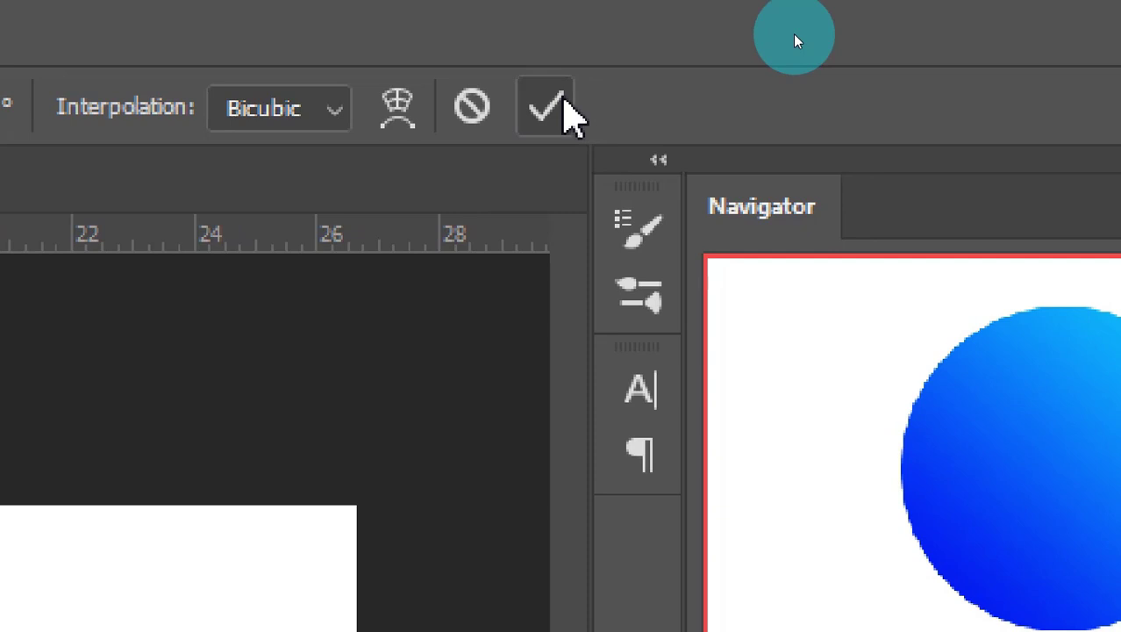
click(564, 99)
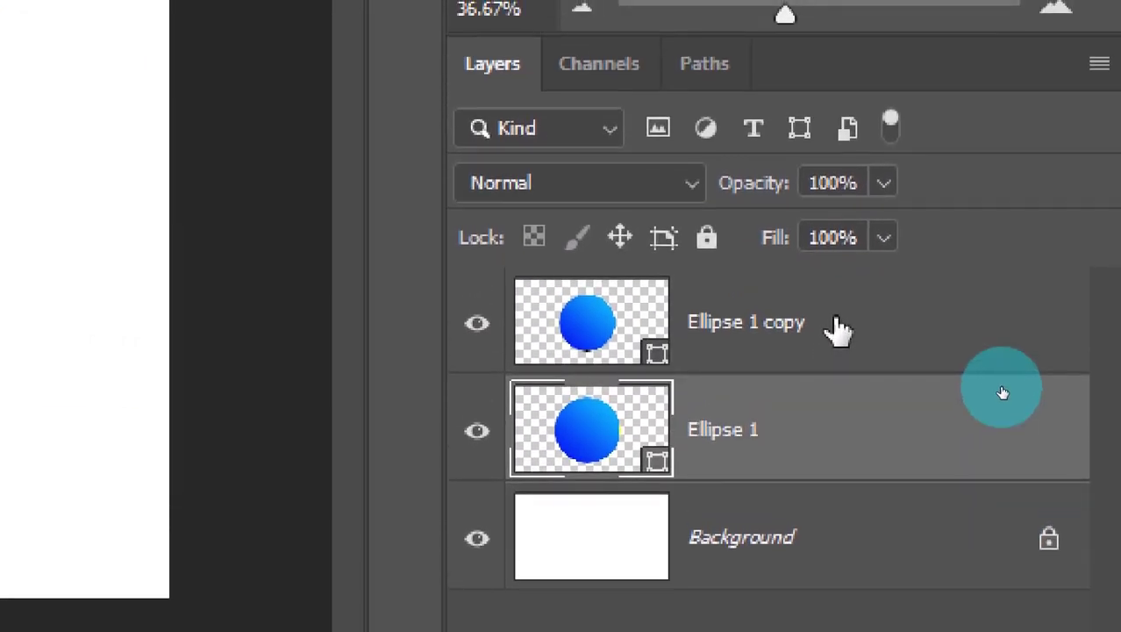
click(865, 244)
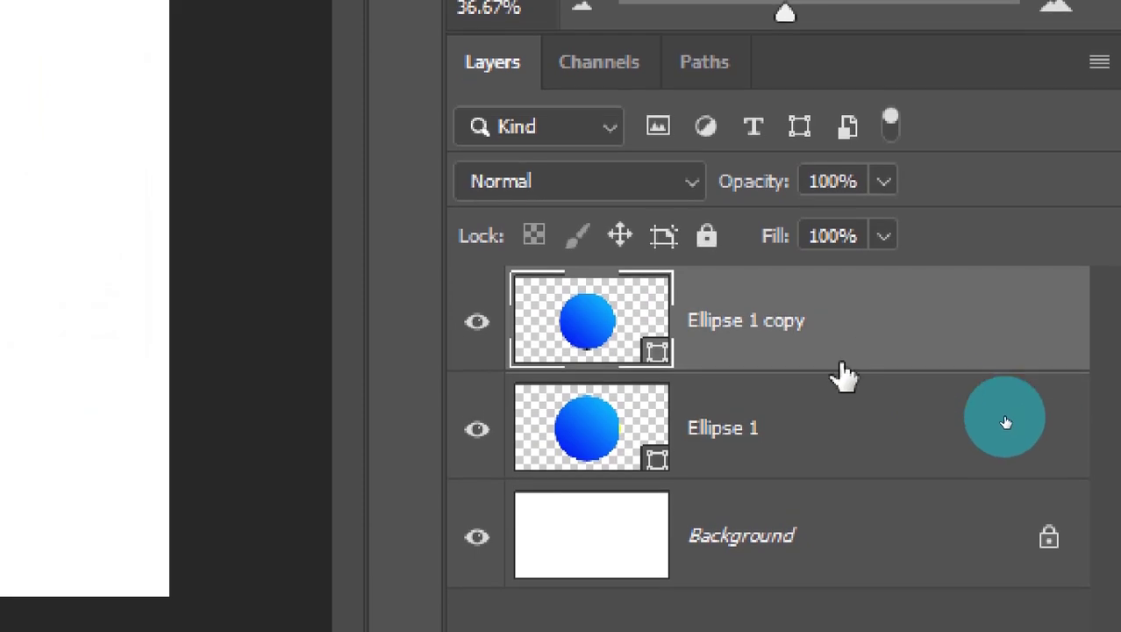
click(838, 329)
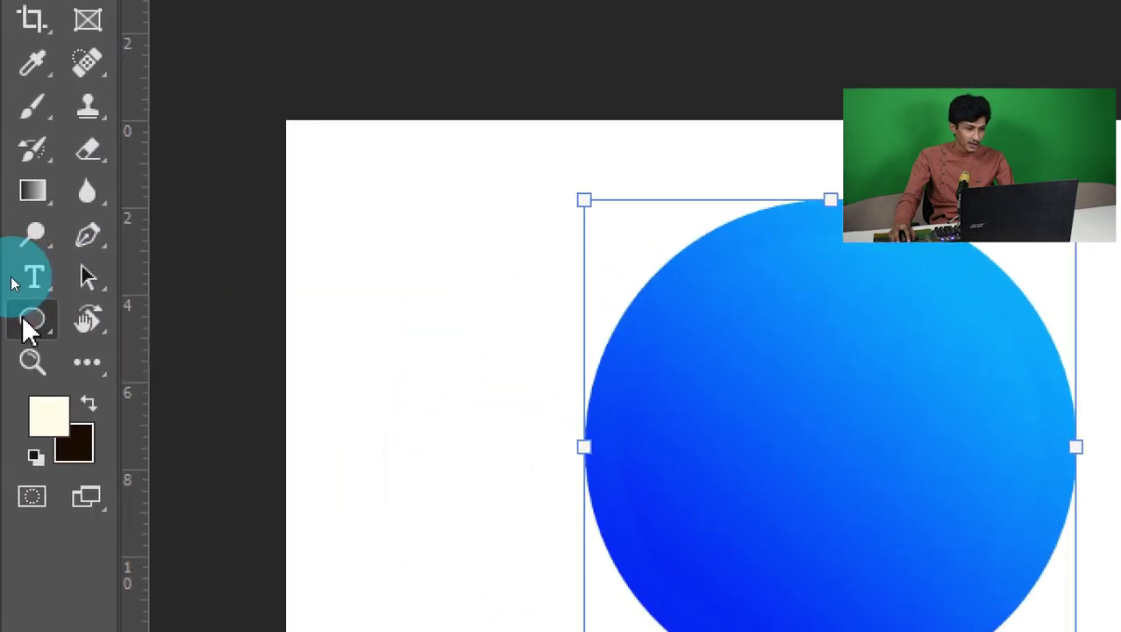
Step: Reverse Ellipse 1's gradient fill so it runs light lower left to dark upper right
right_click(16, 277)
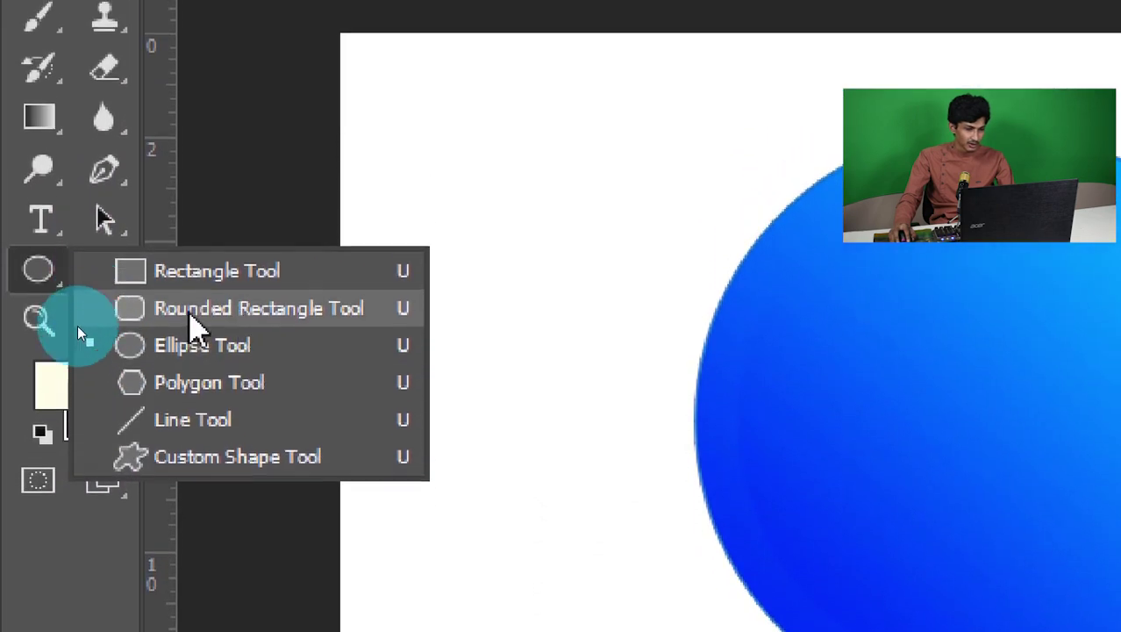
click(215, 284)
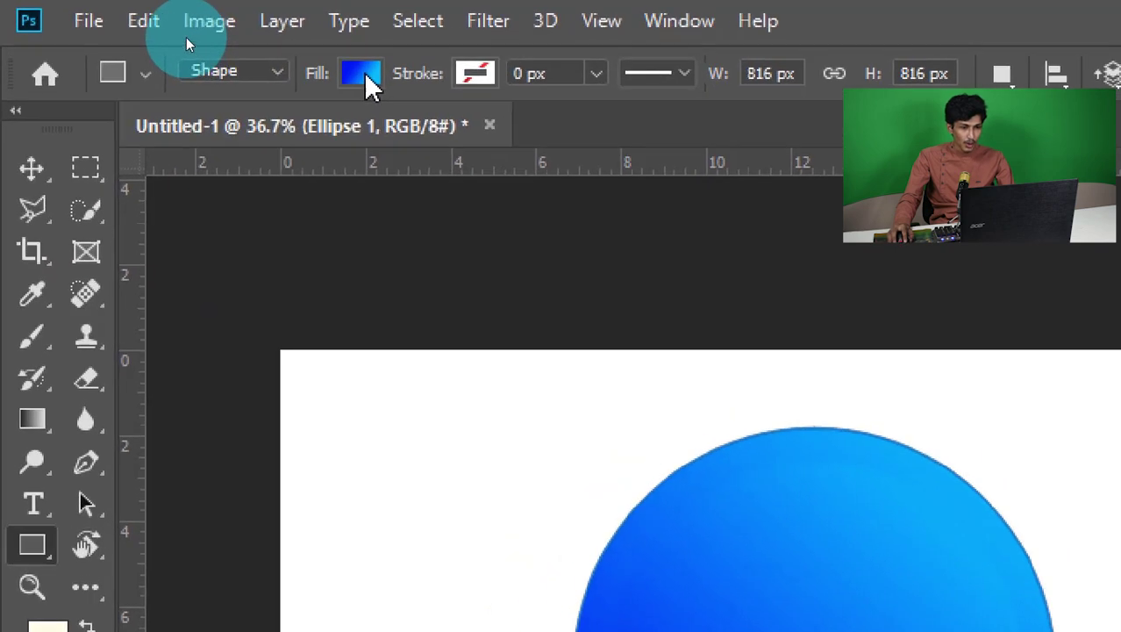
click(309, 62)
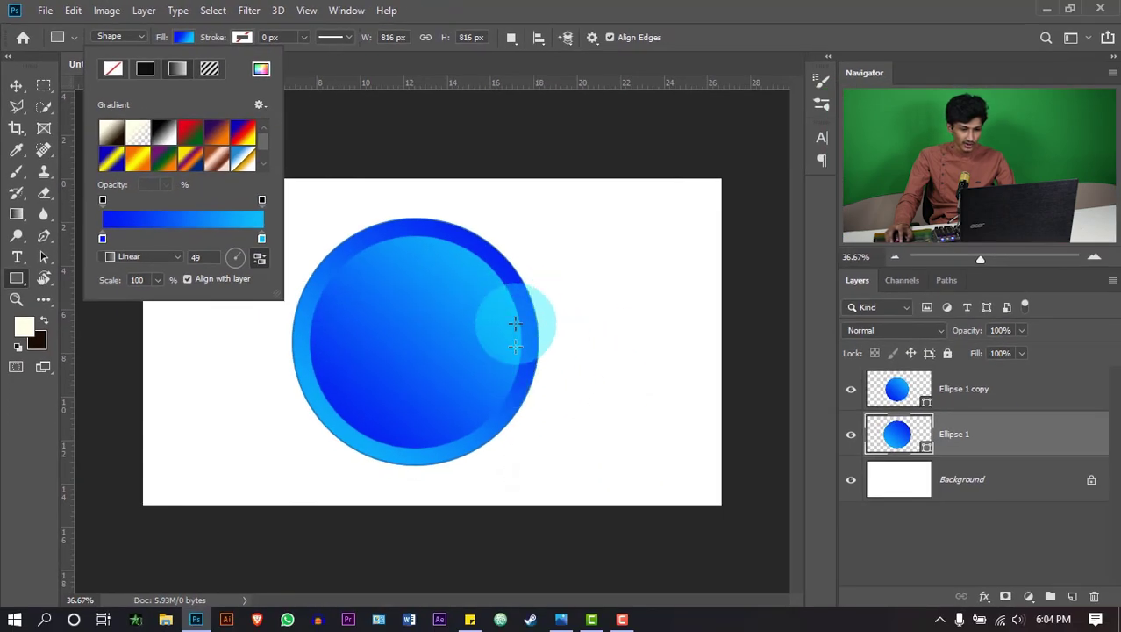
Step: Scale the front Ellipse 1 copy circle up to about 107%
click(19, 389)
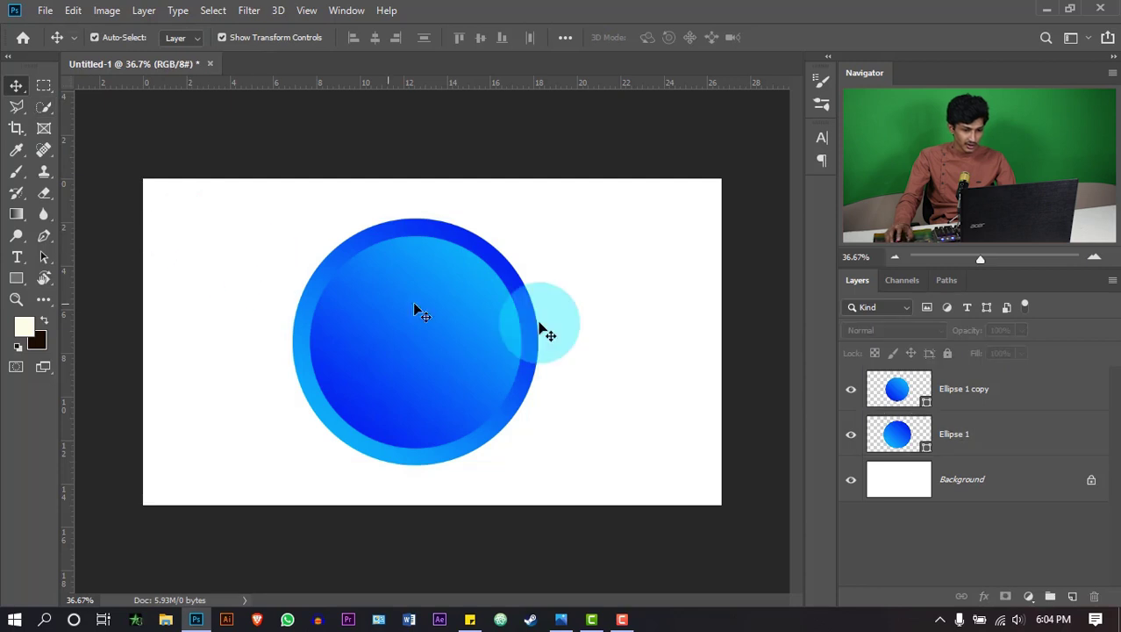
scroll(410, 355, down, 1)
scroll(410, 355, up, 1)
scroll(363, 351, up, 2)
scroll(360, 349, up, 1)
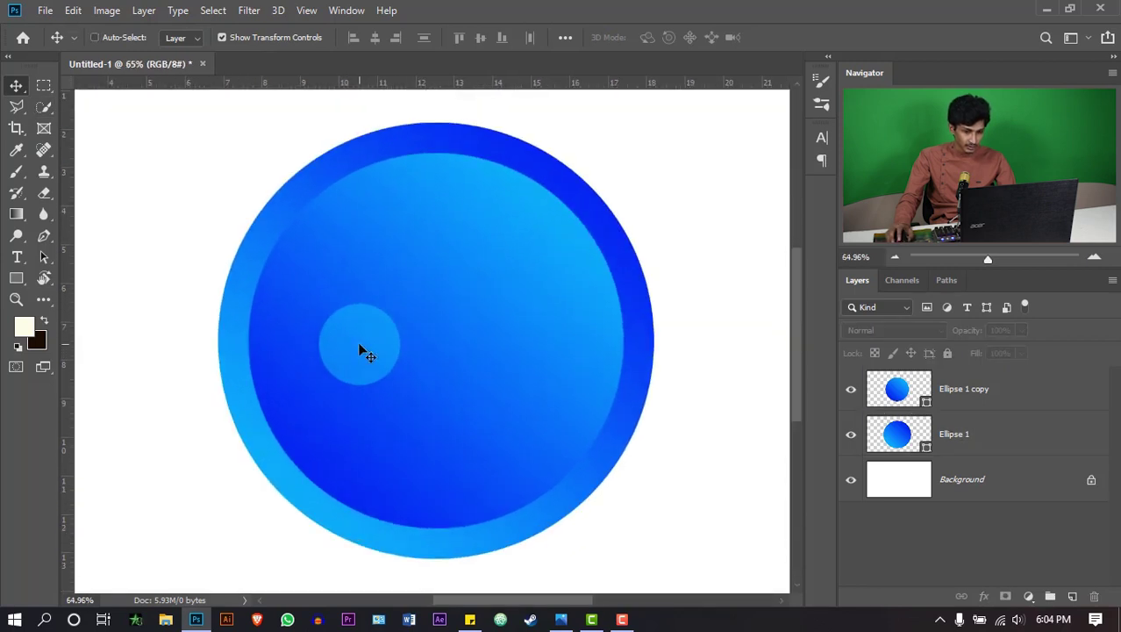
mouse_move(486, 299)
mouse_down()
mouse_move(516, 310)
mouse_move(488, 288)
mouse_up()
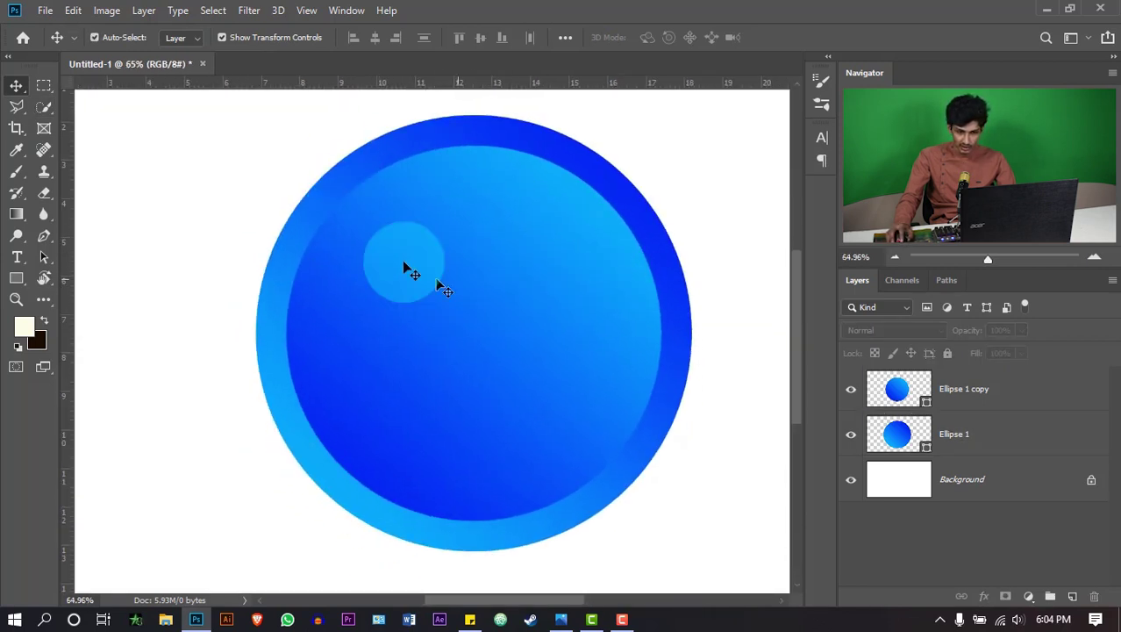
scroll(437, 297, down, 2)
scroll(368, 331, up, 2)
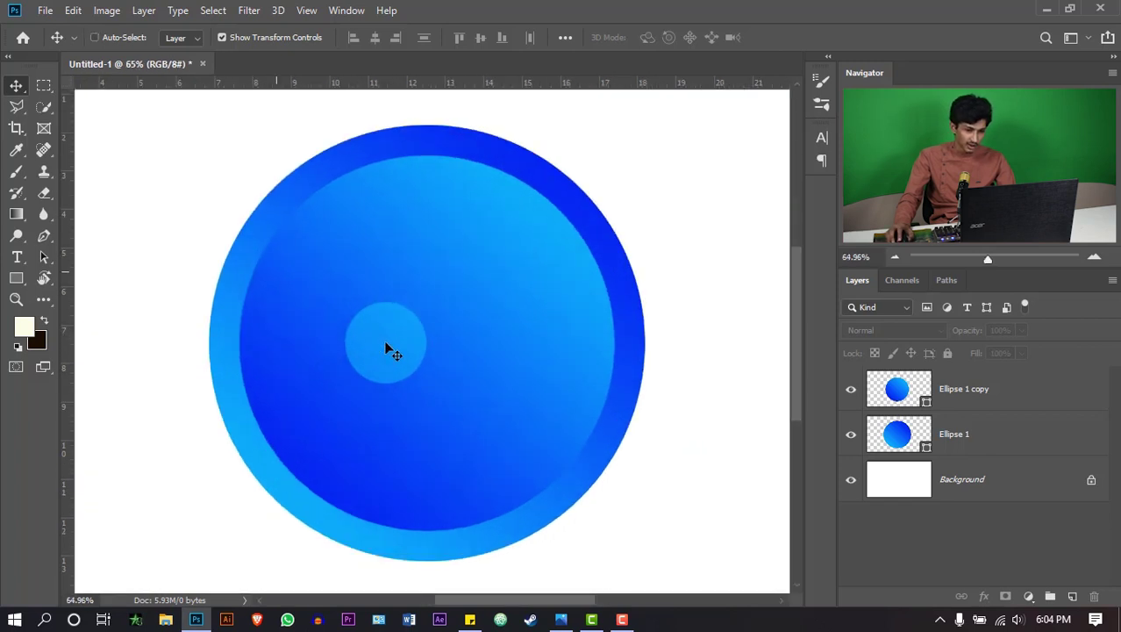
drag(390, 351, 504, 345)
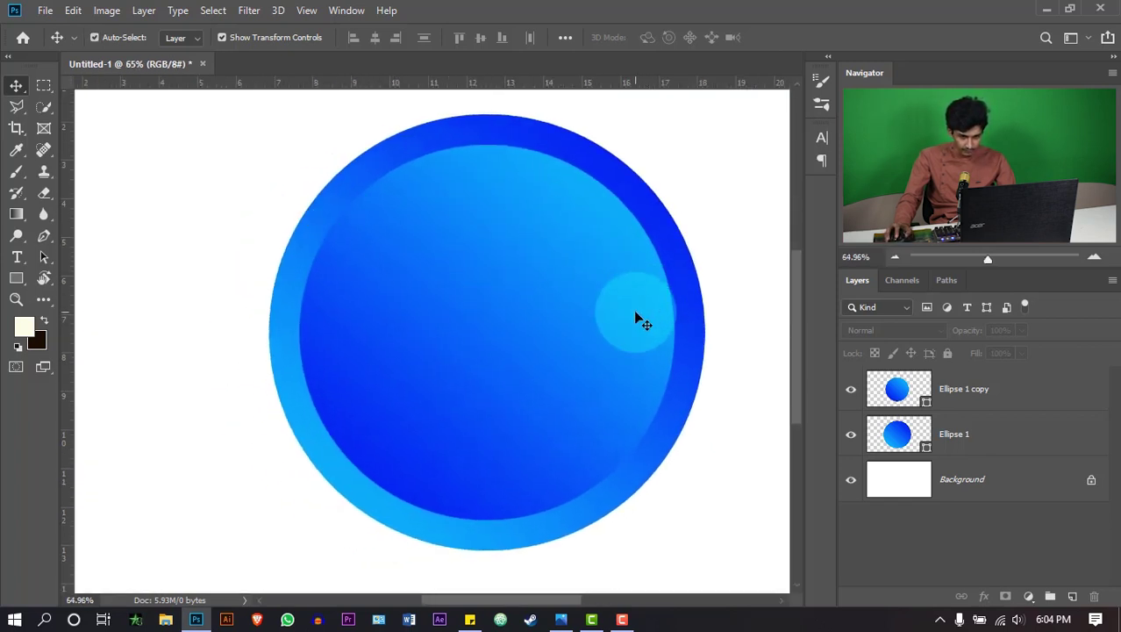
mouse_move(569, 302)
mouse_down()
mouse_move(500, 313)
mouse_move(478, 279)
mouse_up()
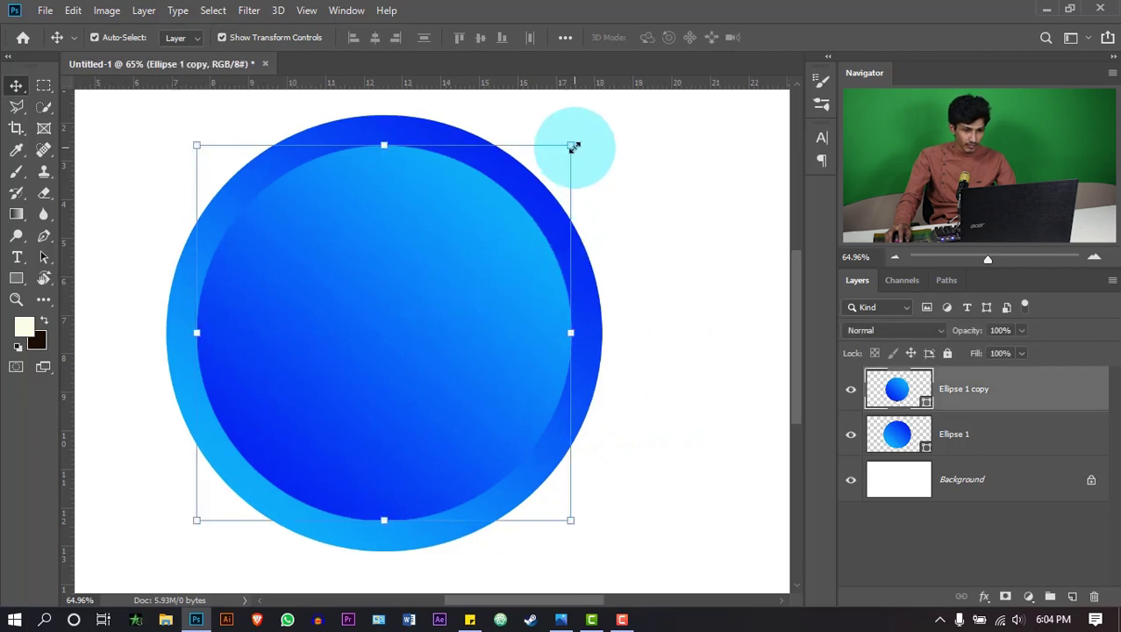
drag(572, 147, 588, 120)
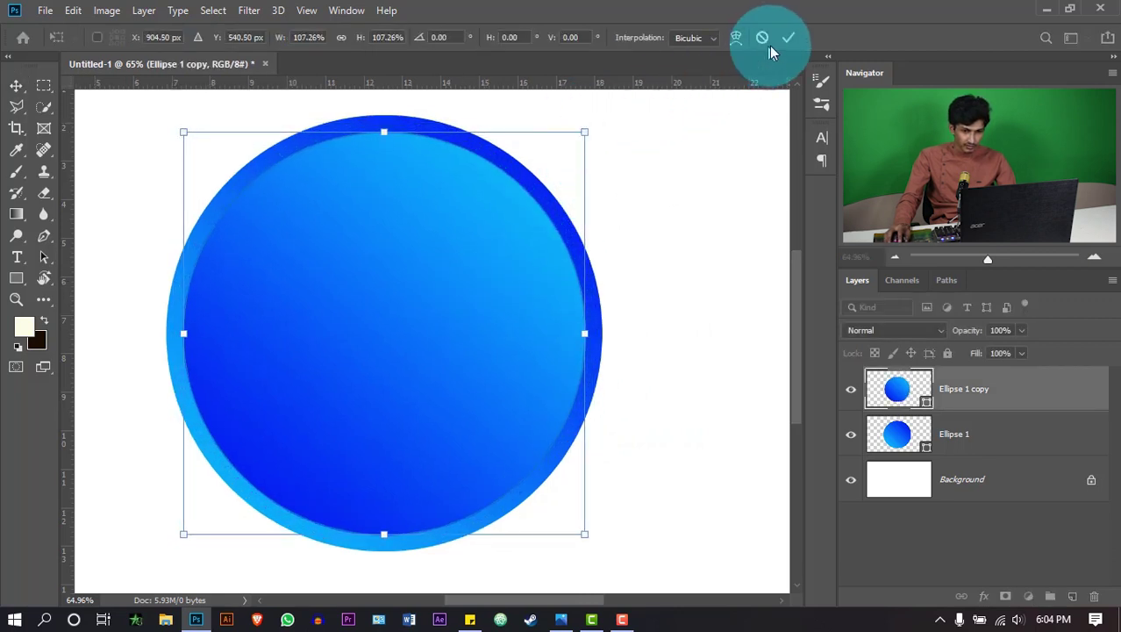
click(720, 193)
Step: Move both ellipse layers to the upper-left and scale them to about 70%
scroll(488, 263, down, 3)
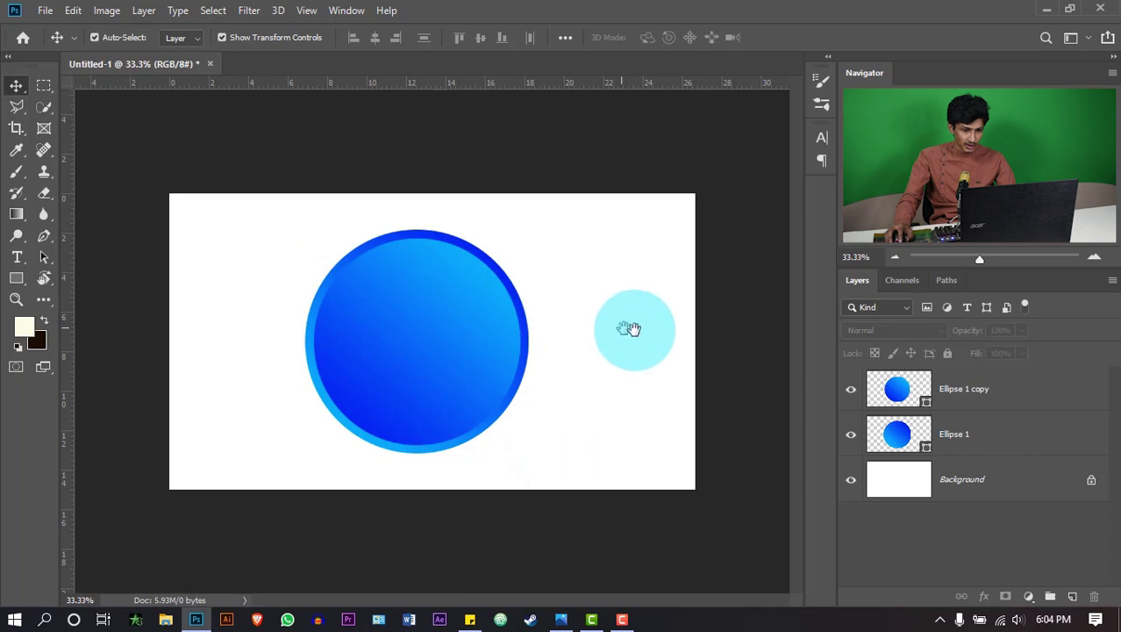
scroll(398, 351, up, 1)
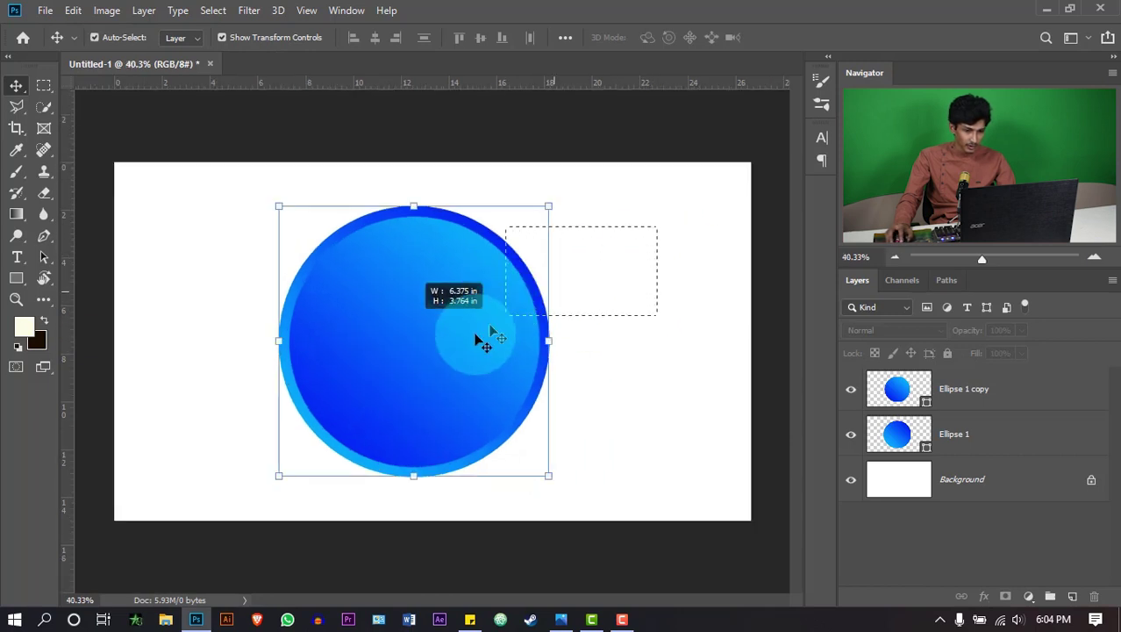
mouse_move(483, 343)
mouse_down()
mouse_move(459, 296)
mouse_move(342, 278)
mouse_move(309, 245)
mouse_up()
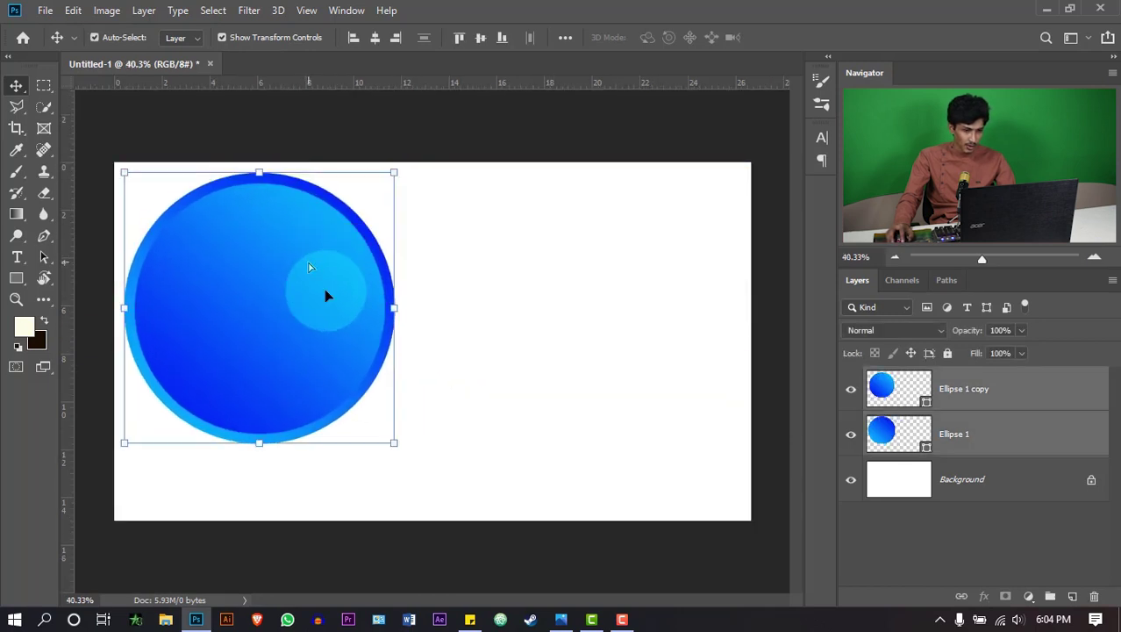
drag(394, 446, 306, 375)
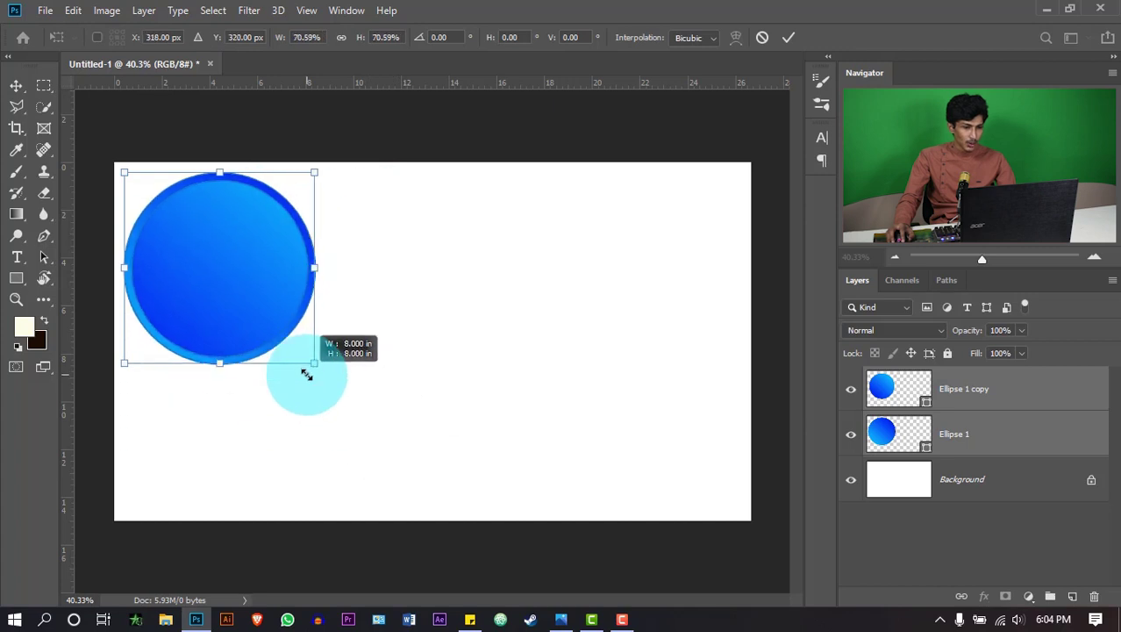
click(789, 39)
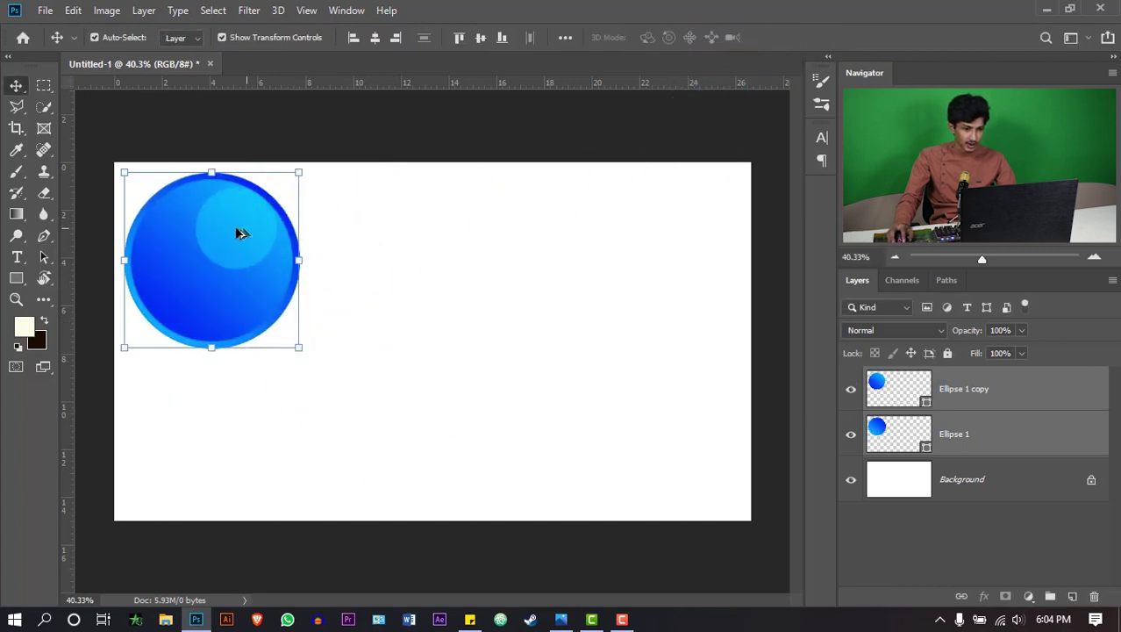
Step: Alt-drag a copy of the two-ring circle to the right and shrink its inner circle to about 54%
drag(234, 226, 458, 237)
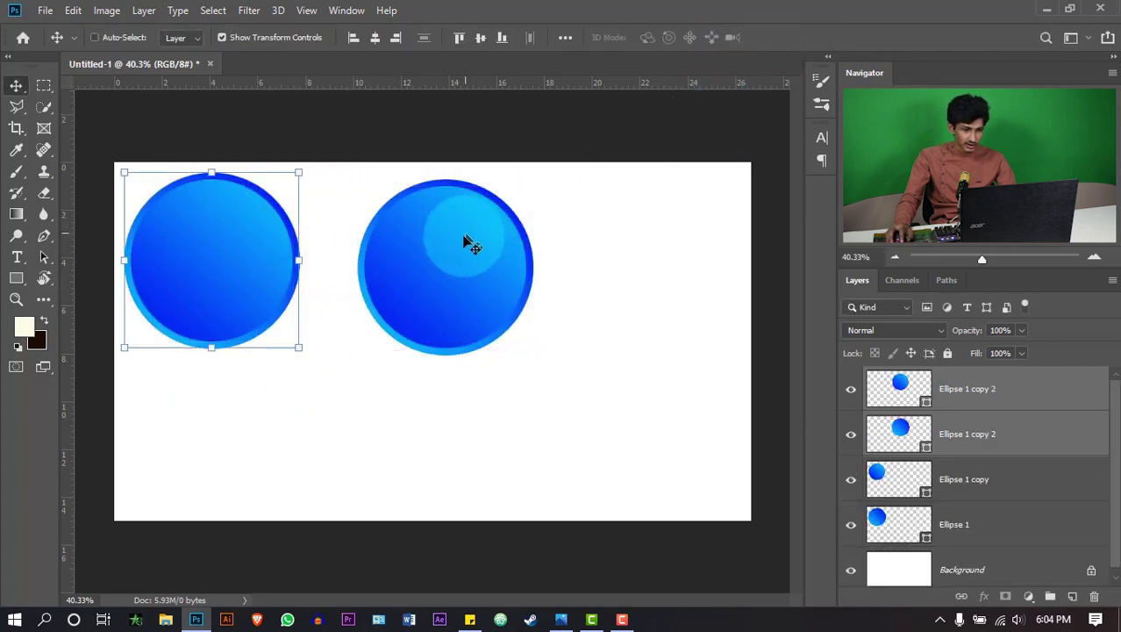
key(ctrl+z)
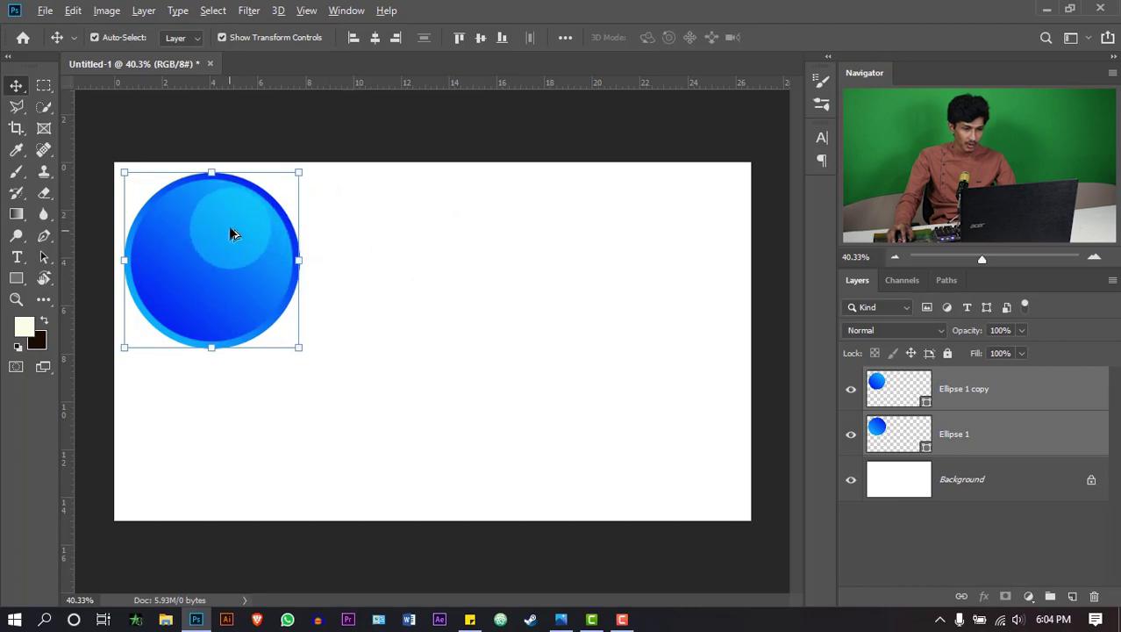
drag(294, 235, 410, 239)
scroll(408, 265, up, 1)
scroll(527, 281, up, 1)
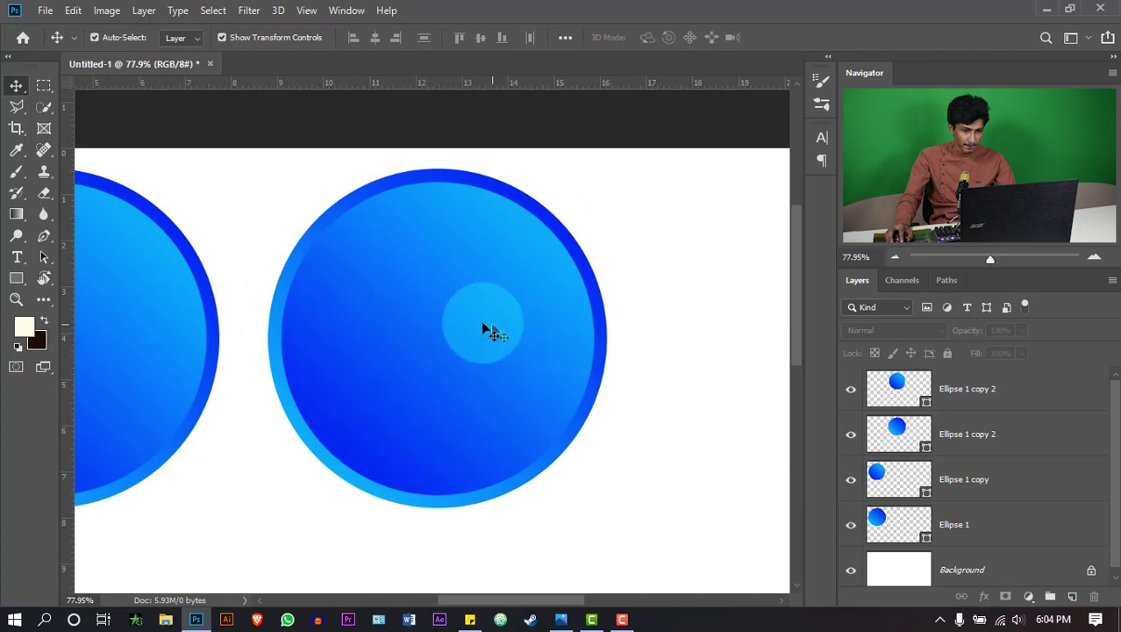
drag(577, 196, 547, 212)
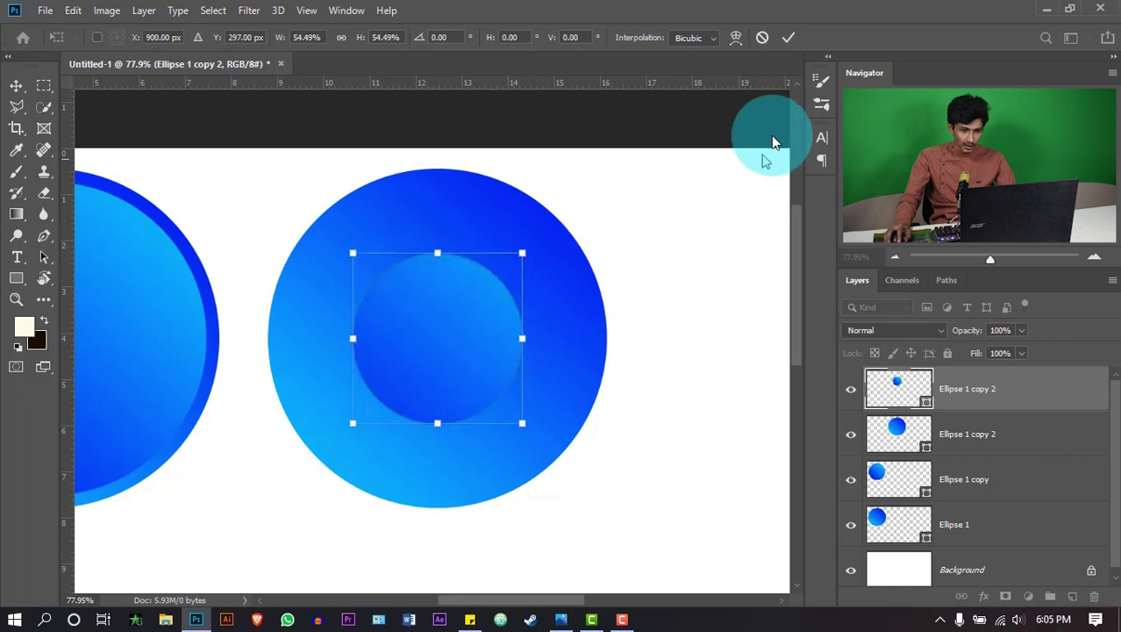
click(788, 38)
Step: Alt-drag a copy of the middle circle to the right
scroll(376, 271, down, 1)
scroll(421, 289, down, 1)
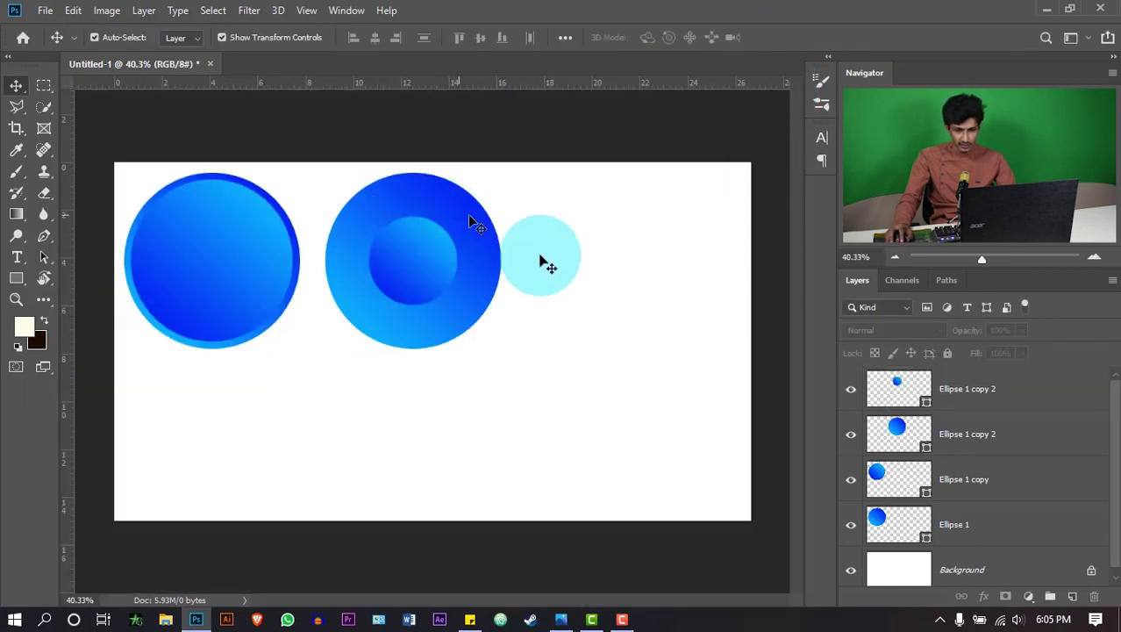
scroll(451, 281, up, 1)
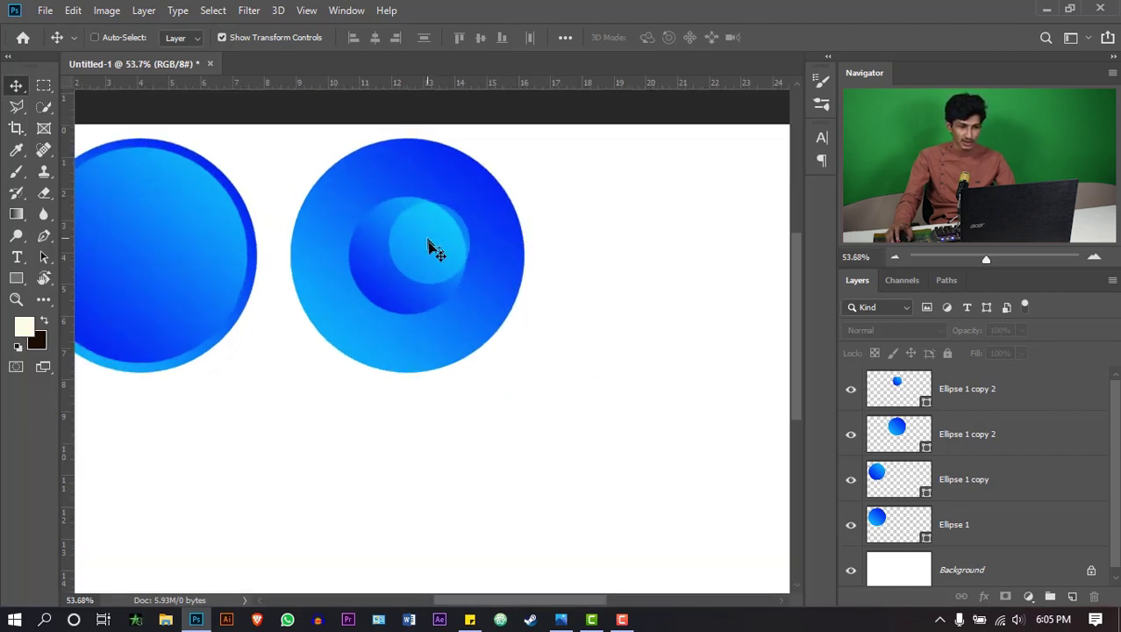
scroll(481, 285, up, 1)
drag(481, 285, 233, 249)
drag(490, 279, 323, 257)
drag(330, 267, 513, 244)
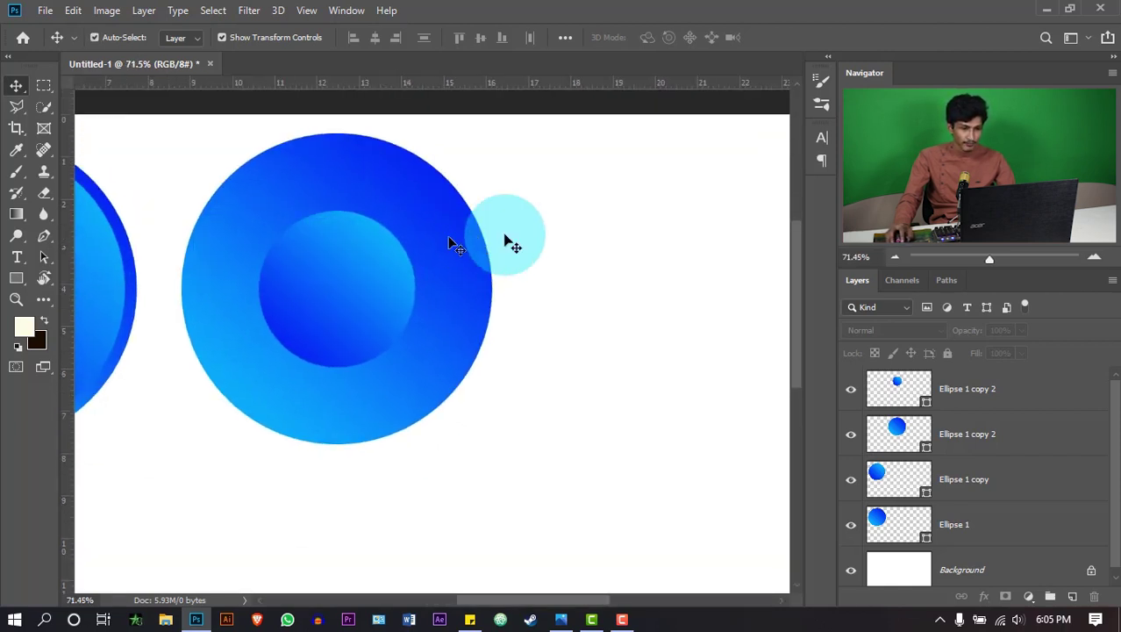
scroll(323, 335, down, 2)
mouse_move(323, 331)
mouse_down()
mouse_move(628, 306)
mouse_move(691, 332)
mouse_move(601, 294)
mouse_up()
Step: Enlarge the new copy's inner circle and offset it off-centre
scroll(691, 333, up, 1)
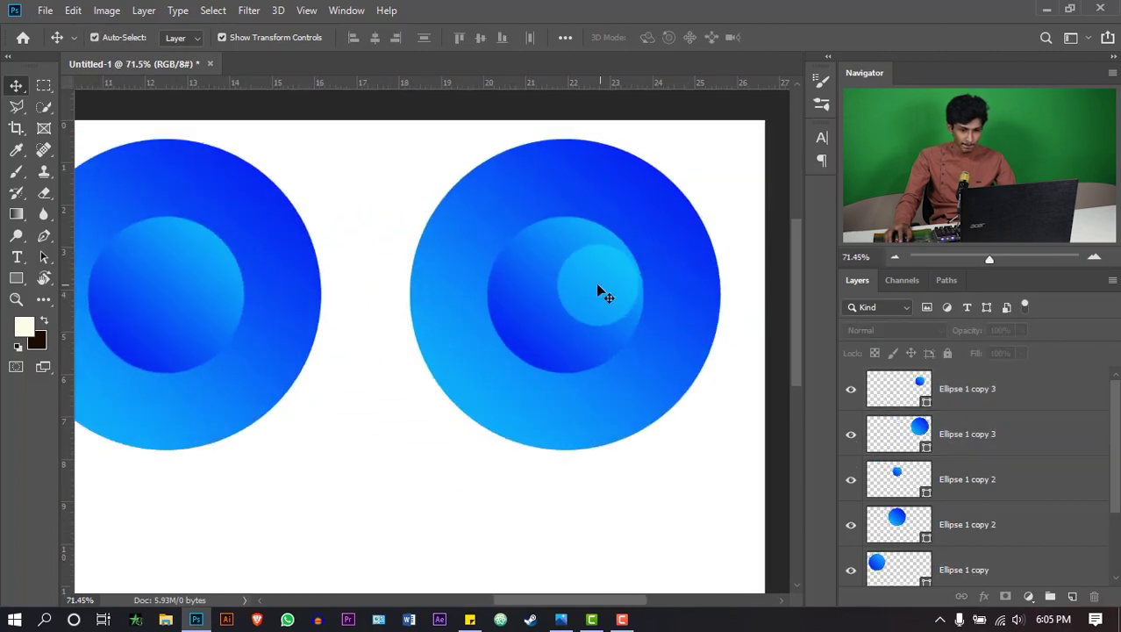
drag(651, 210, 692, 163)
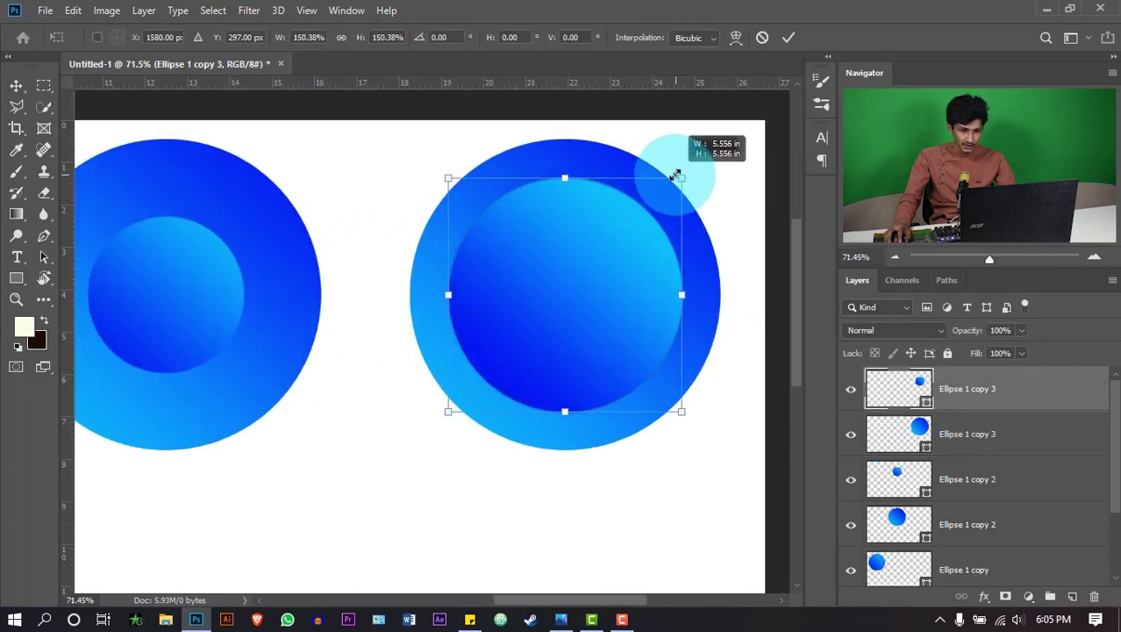
drag(620, 282, 629, 294)
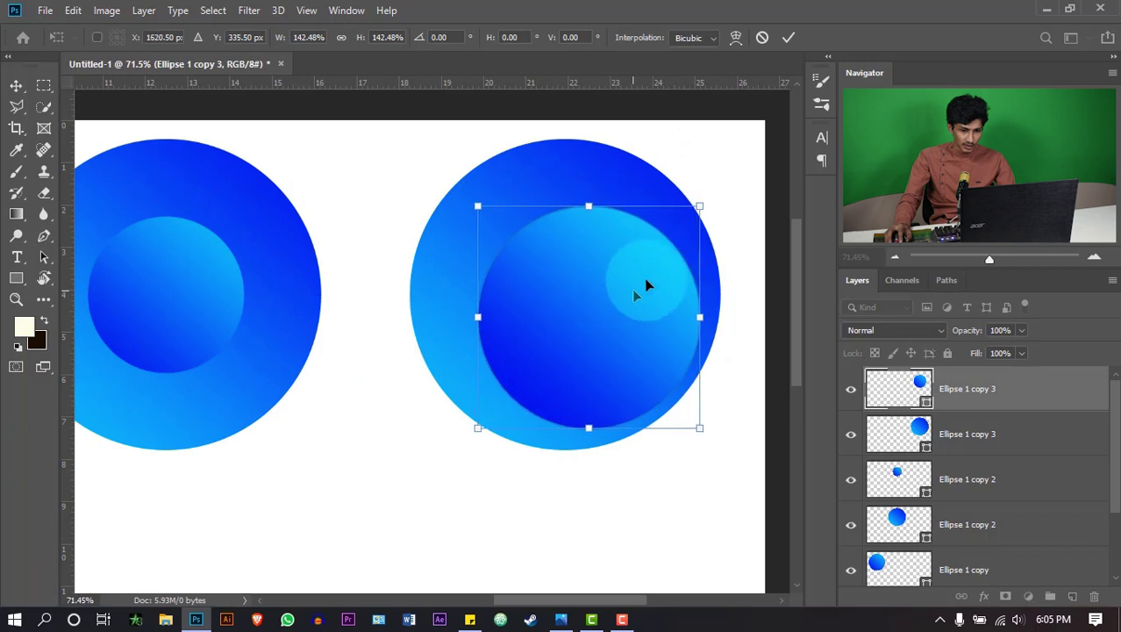
click(793, 42)
scroll(733, 210, down, 5)
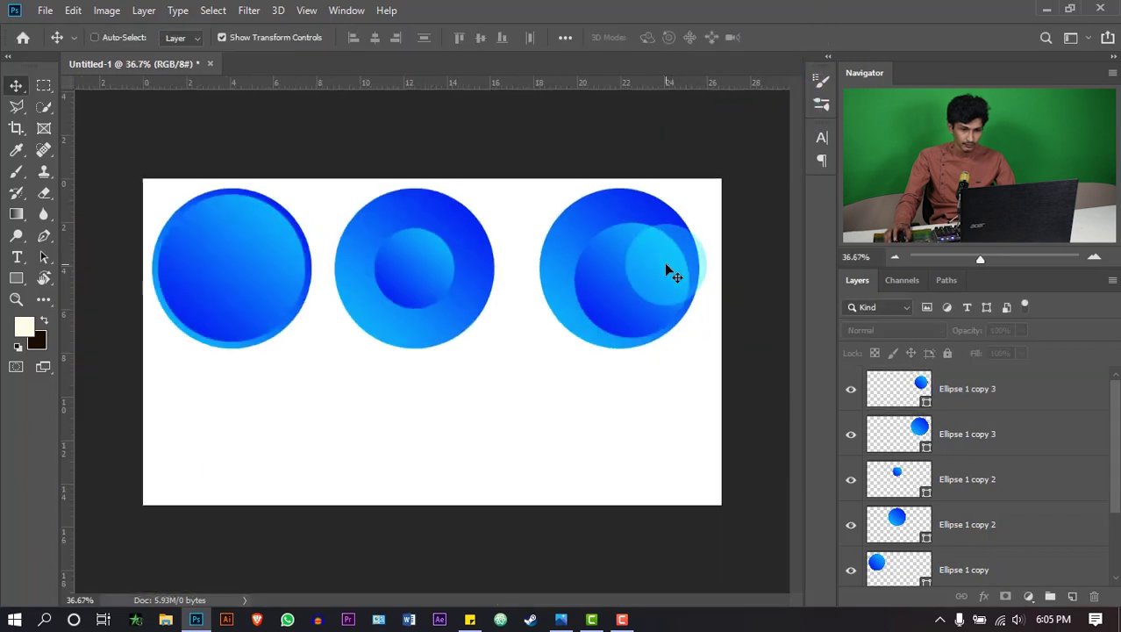
mouse_move(672, 268)
mouse_down()
mouse_move(625, 324)
mouse_move(701, 259)
mouse_up()
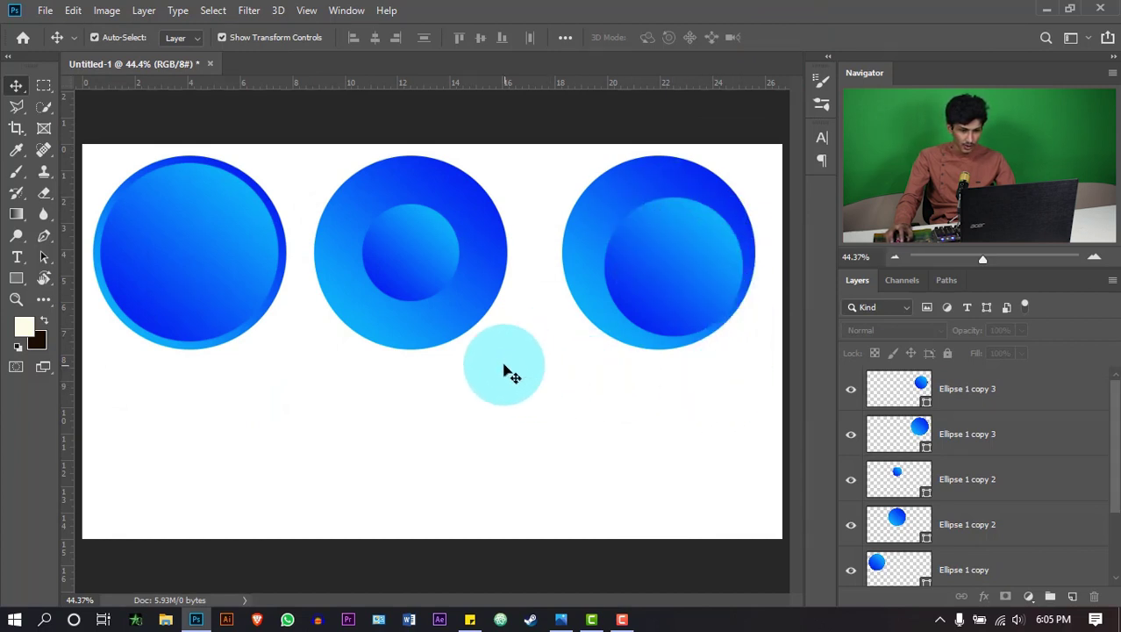
Step: Alt-drag a copy of the left two-ring circle down below it
click(374, 234)
mouse_move(195, 225)
mouse_down()
mouse_move(232, 356)
mouse_move(300, 379)
mouse_up()
click(470, 390)
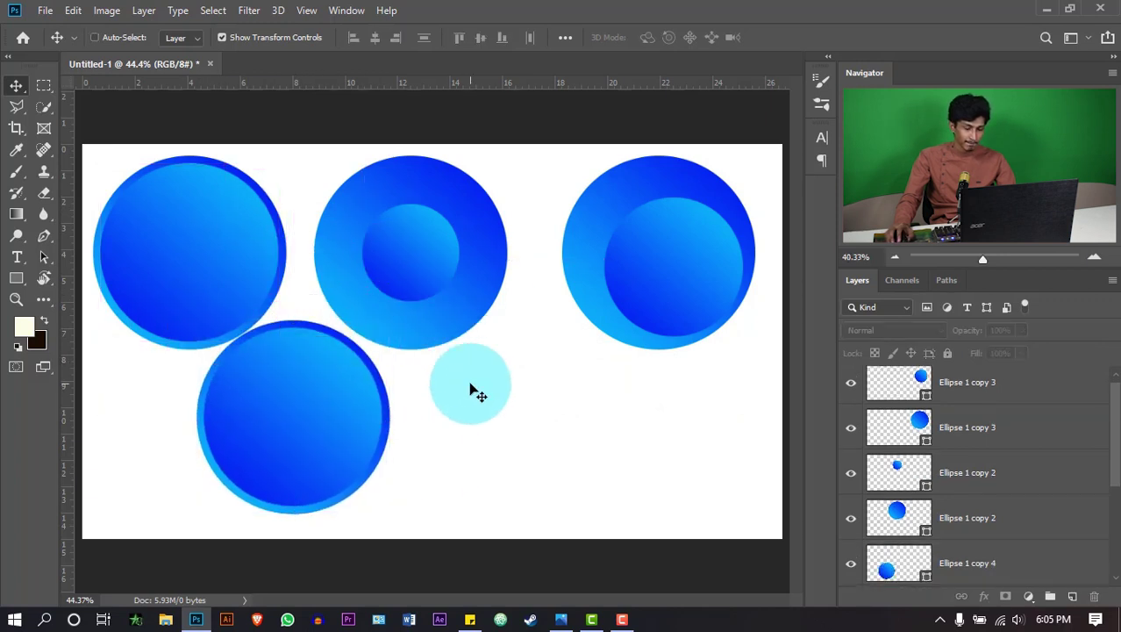
scroll(505, 404, down, 1)
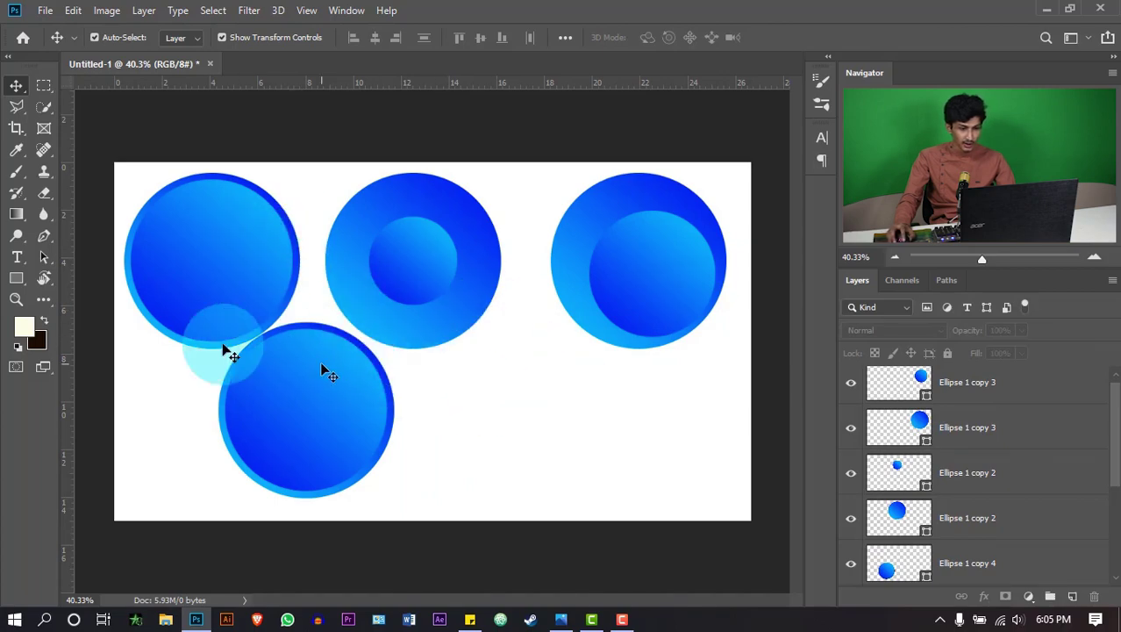
Step: Draw a wide white-to-black gradient rounded rectangle below the middle circle
right_click(17, 280)
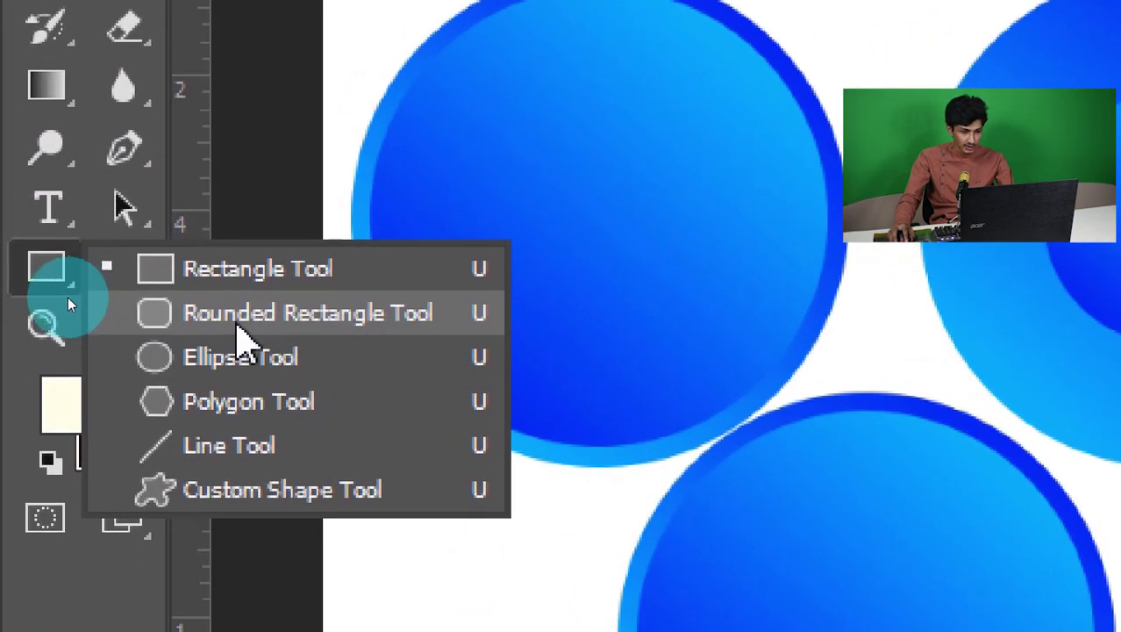
click(201, 316)
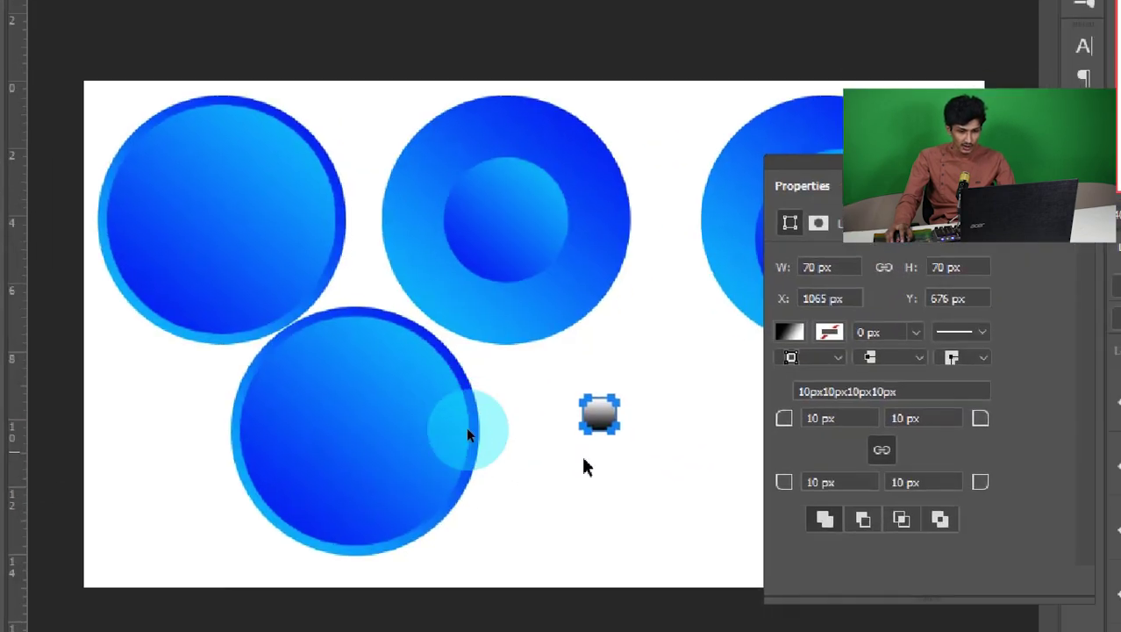
key(ctrl+z)
mouse_move(529, 341)
mouse_down()
mouse_move(604, 394)
mouse_move(702, 398)
mouse_up()
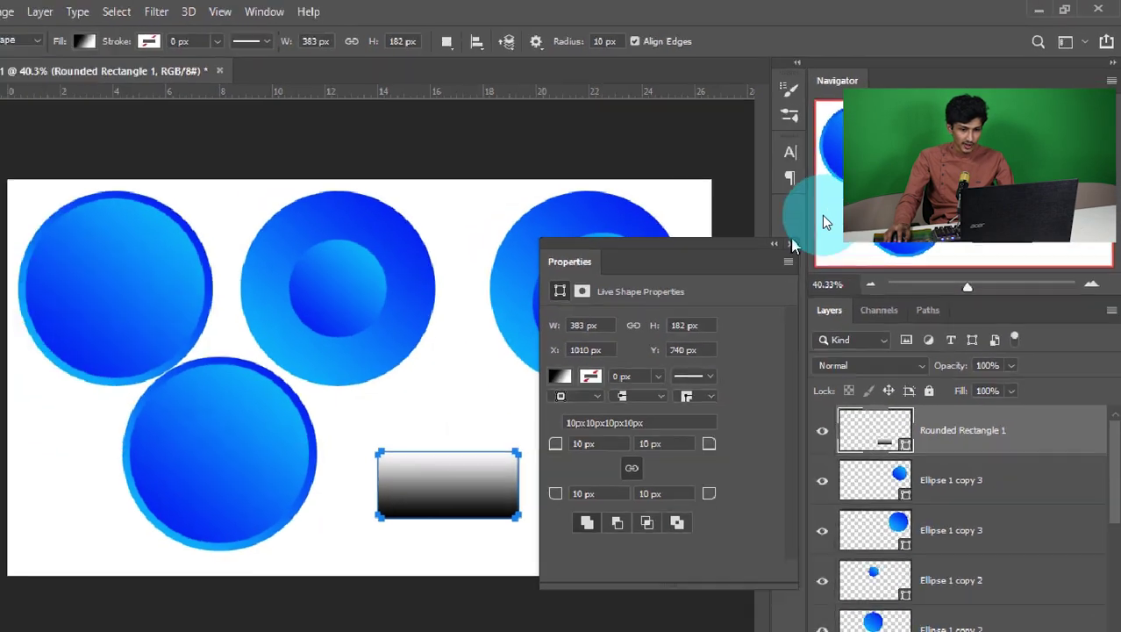
click(725, 292)
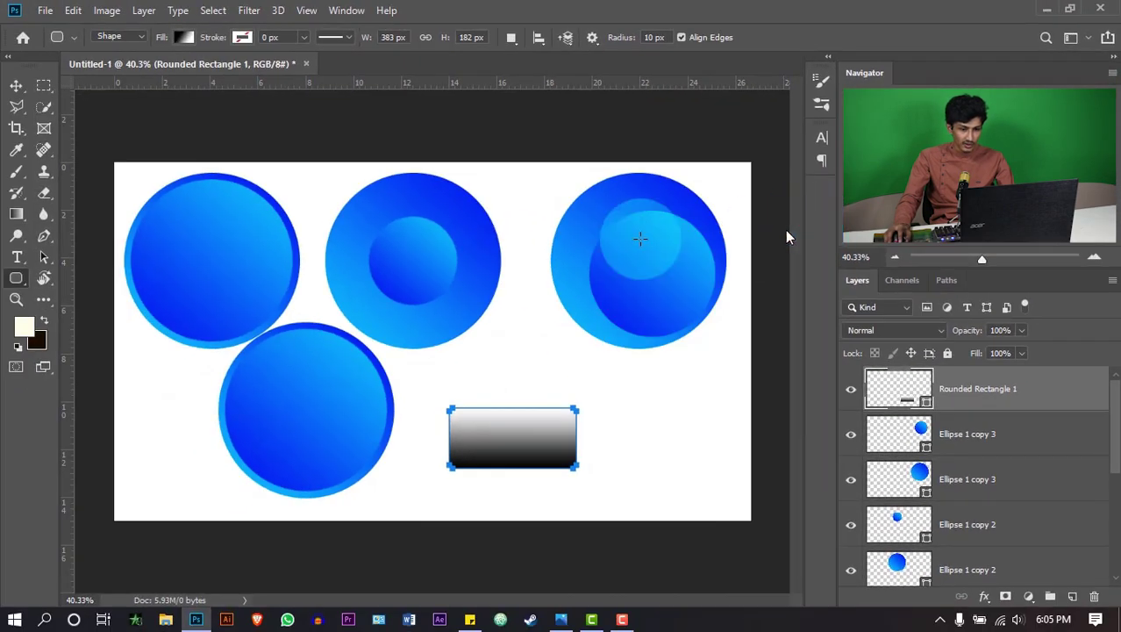
click(16, 86)
drag(581, 363, 536, 415)
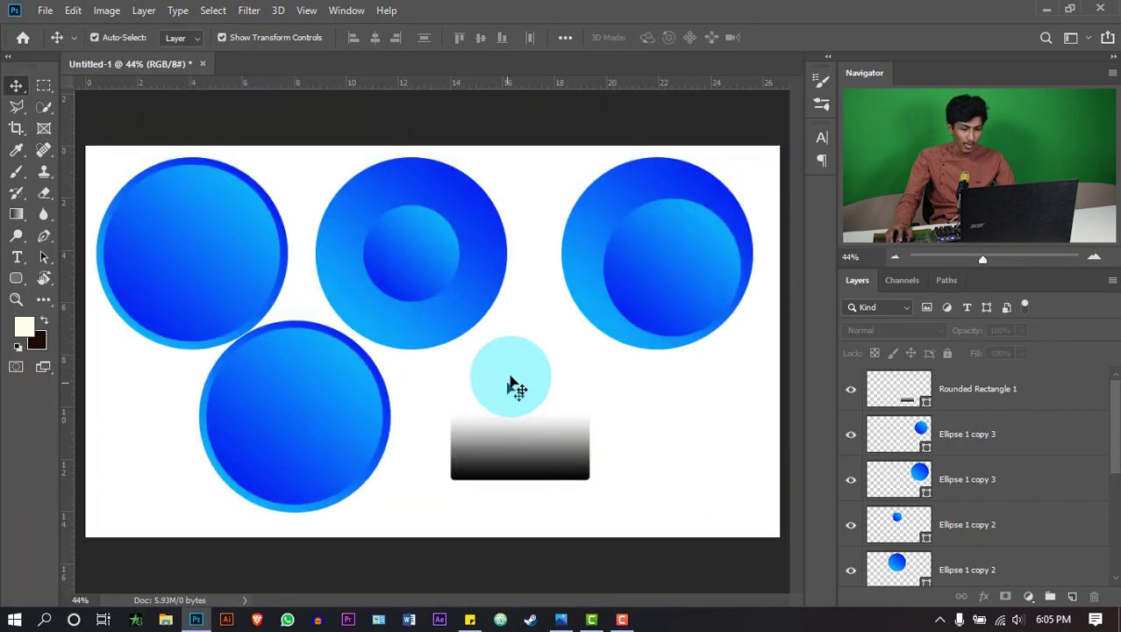
drag(535, 414, 531, 322)
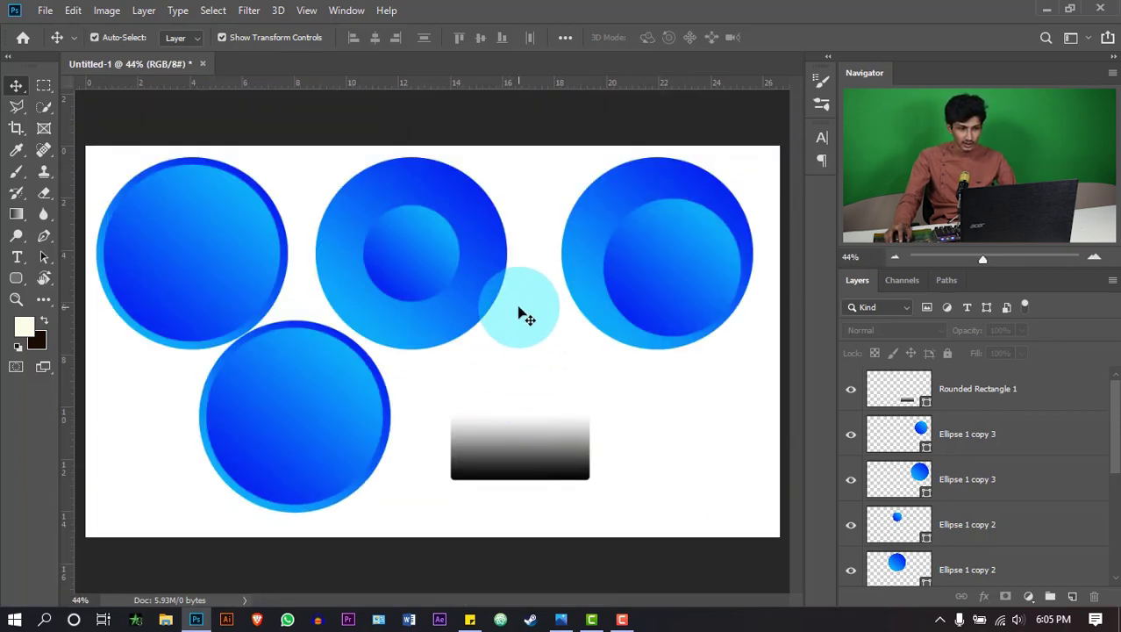
Step: Open the Abstract Background example image from the taskbar
mouse_move(521, 313)
mouse_down()
mouse_move(572, 351)
mouse_move(581, 569)
mouse_up()
click(563, 620)
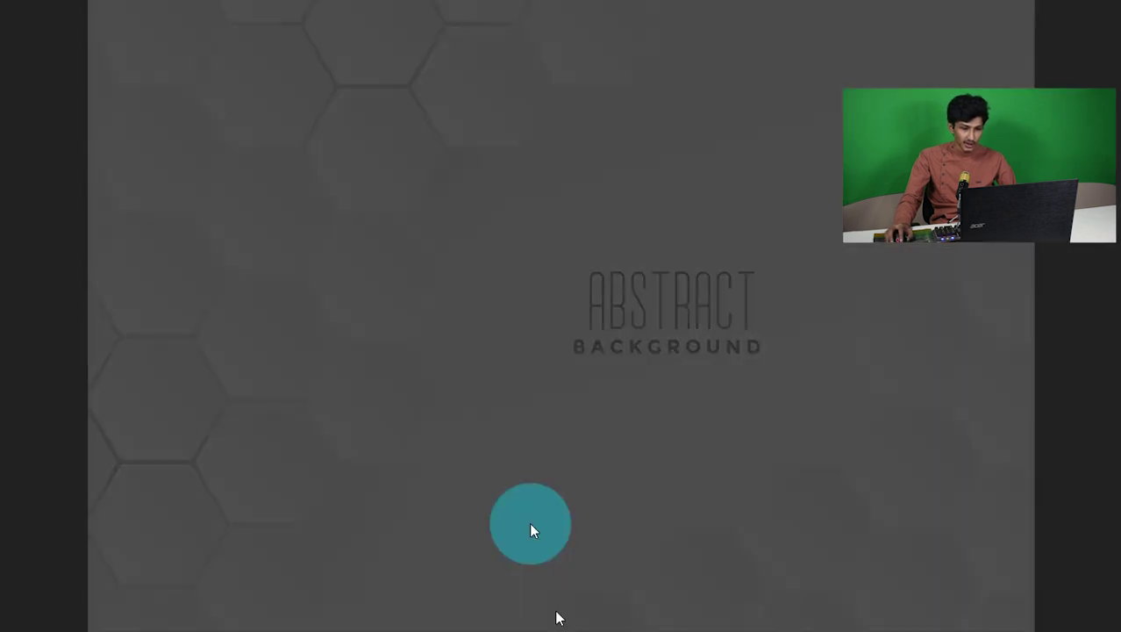